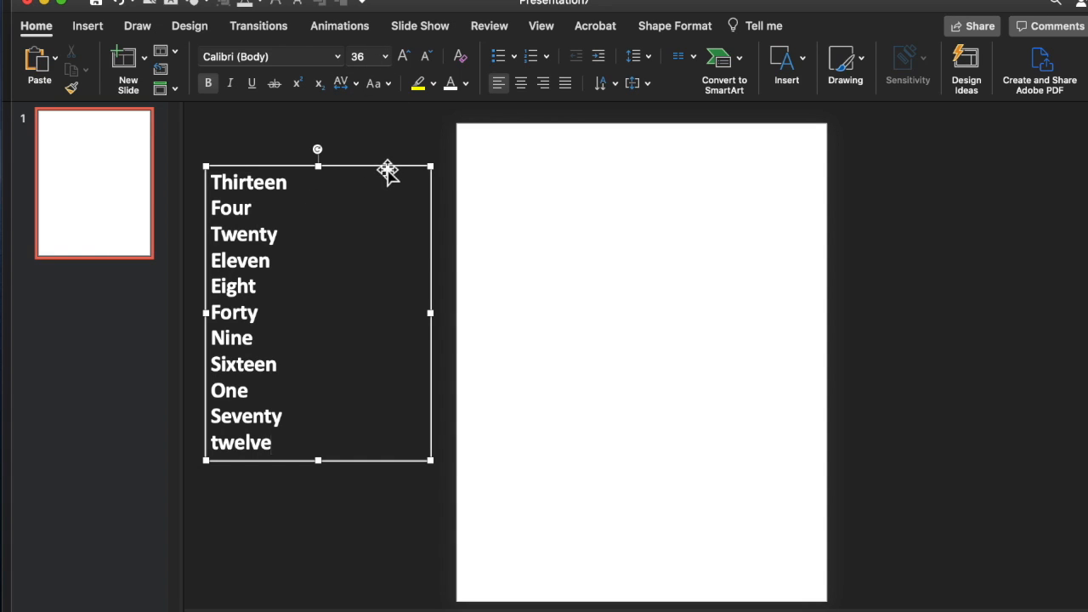
Insert a table with 10 columns and 10 rows on the slide and apply the plain black grid style without fill.
{"action": "left_click", "coordinate": [673, 260]}
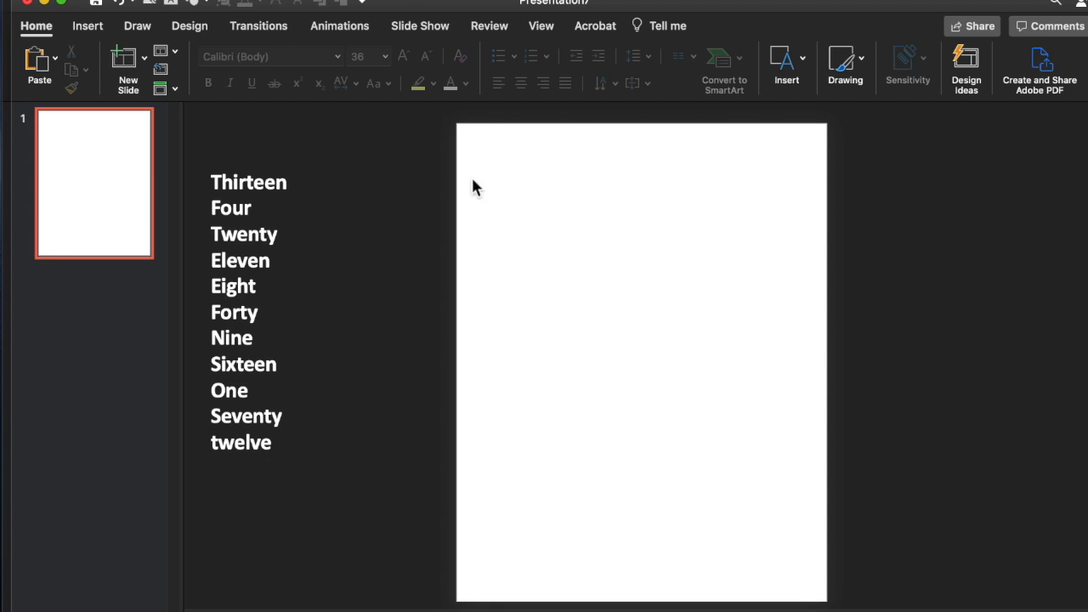
{"action": "left_click", "coordinate": [85, 34]}
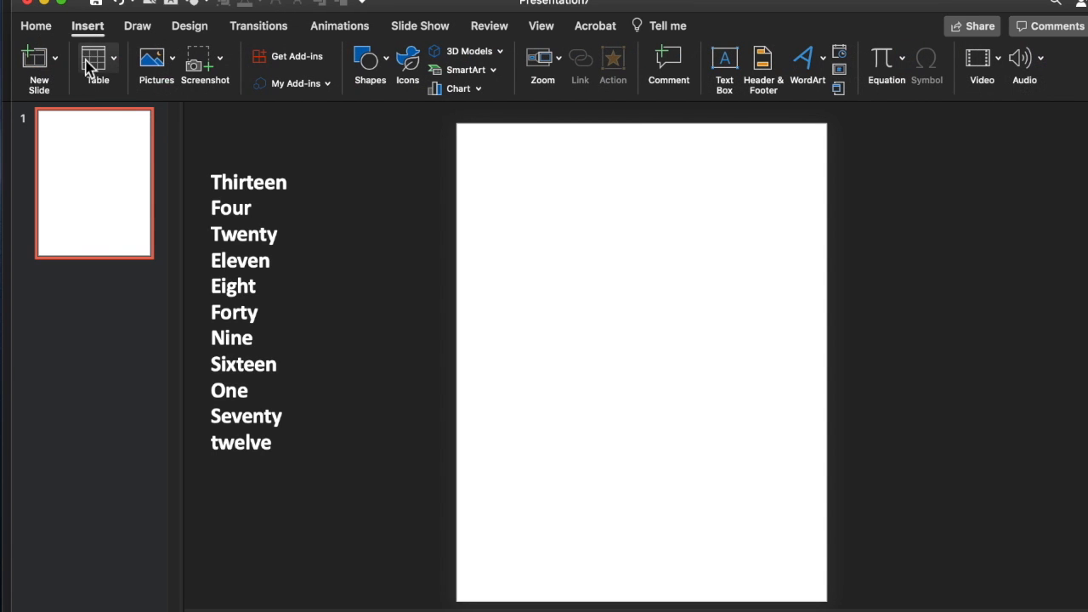
{"action": "left_click", "coordinate": [118, 74]}
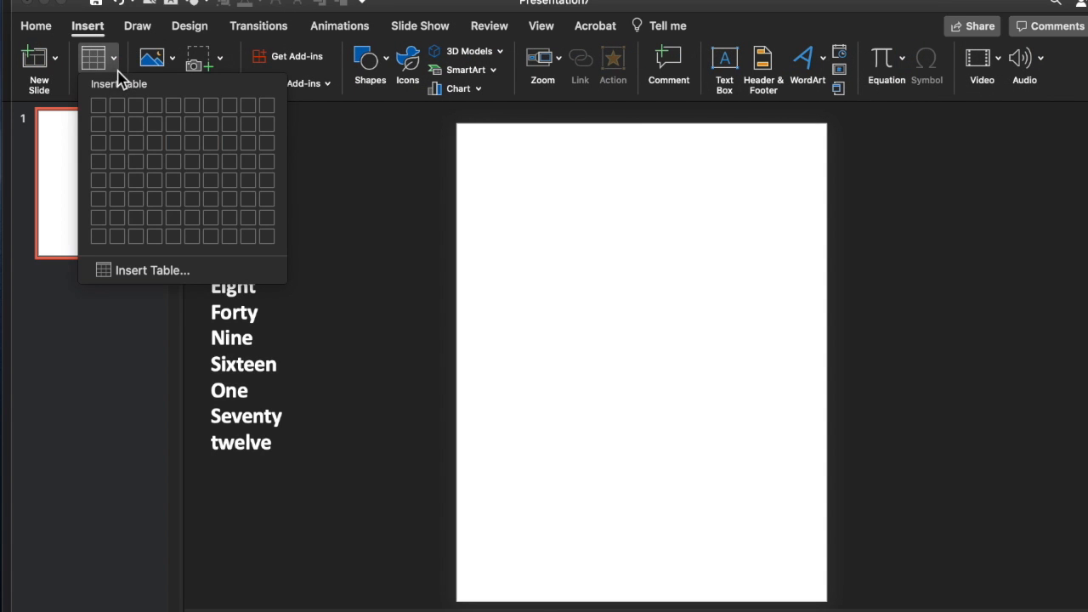
{"action": "left_click", "coordinate": [141, 270]}
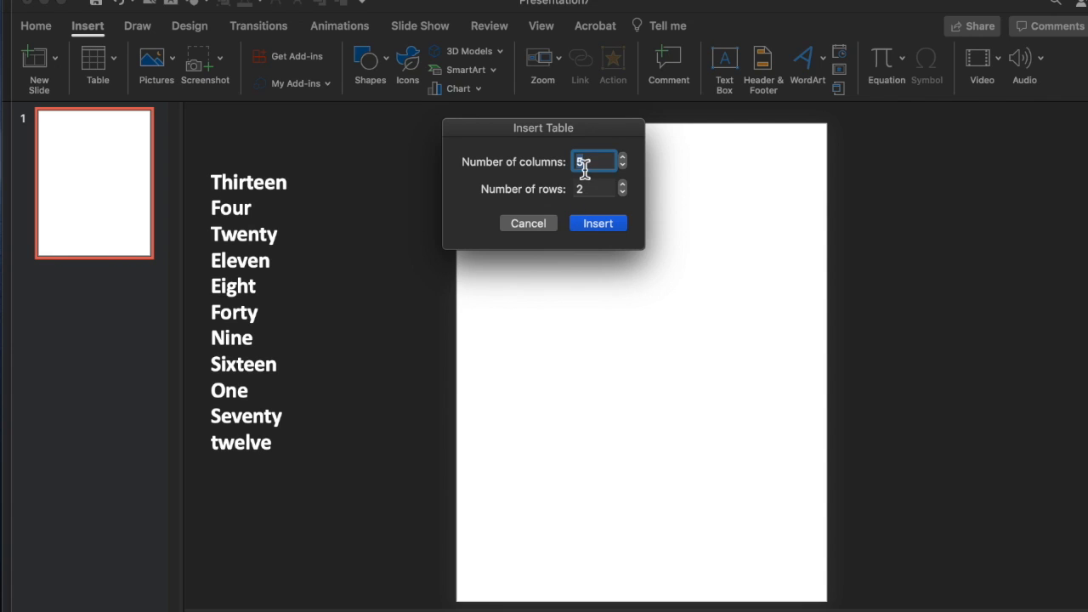
{"action": "key", "text": "Tab"}
{"action": "type", "text": "1"}
{"action": "left_click", "coordinate": [600, 224]}
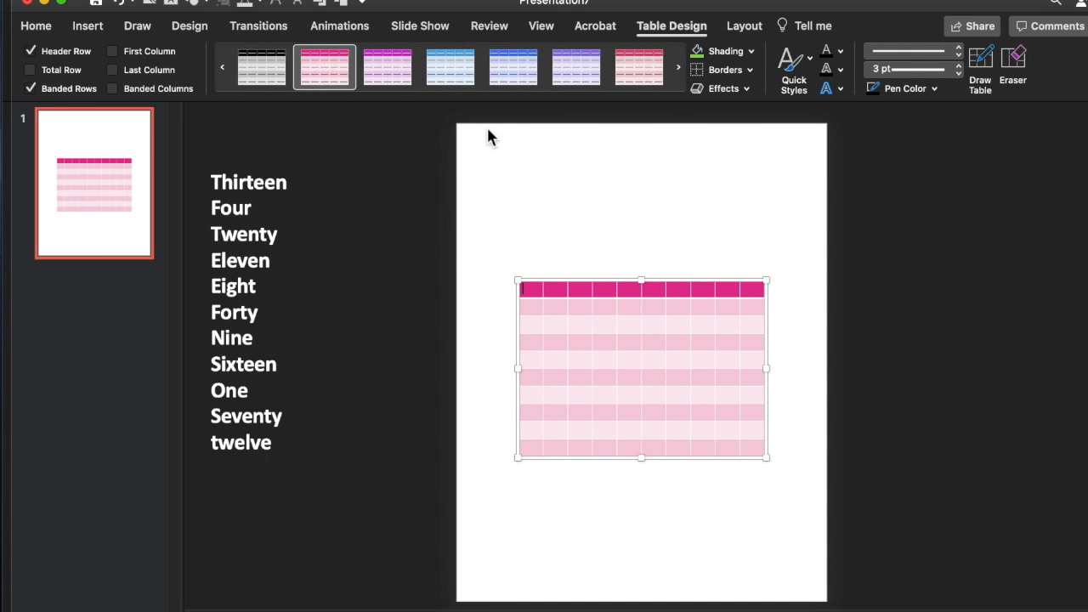
{"action": "left_click", "coordinate": [451, 97]}
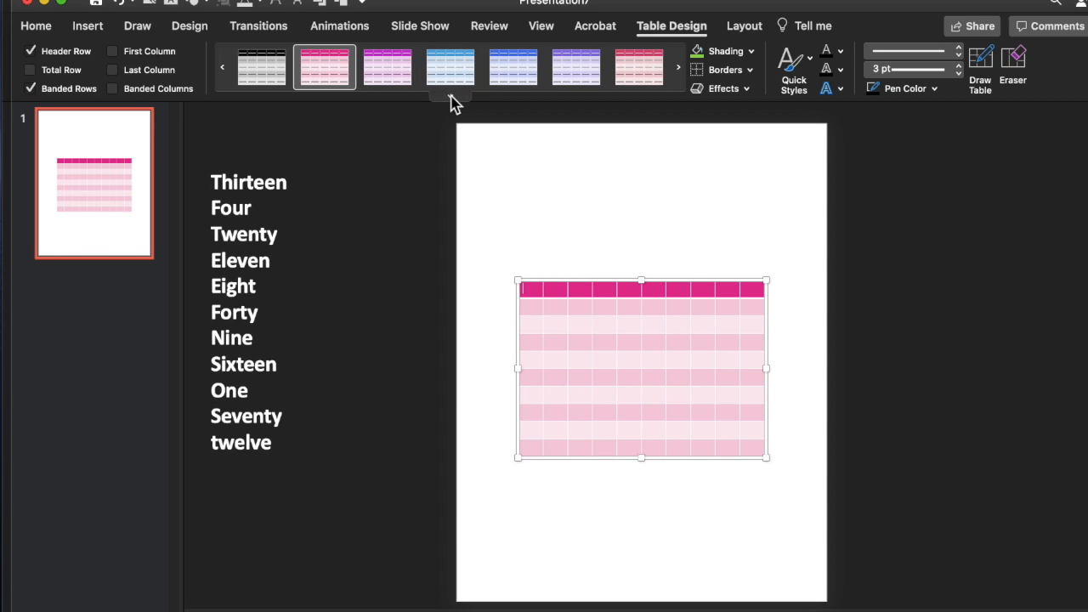
{"action": "left_click", "coordinate": [236, 225]}
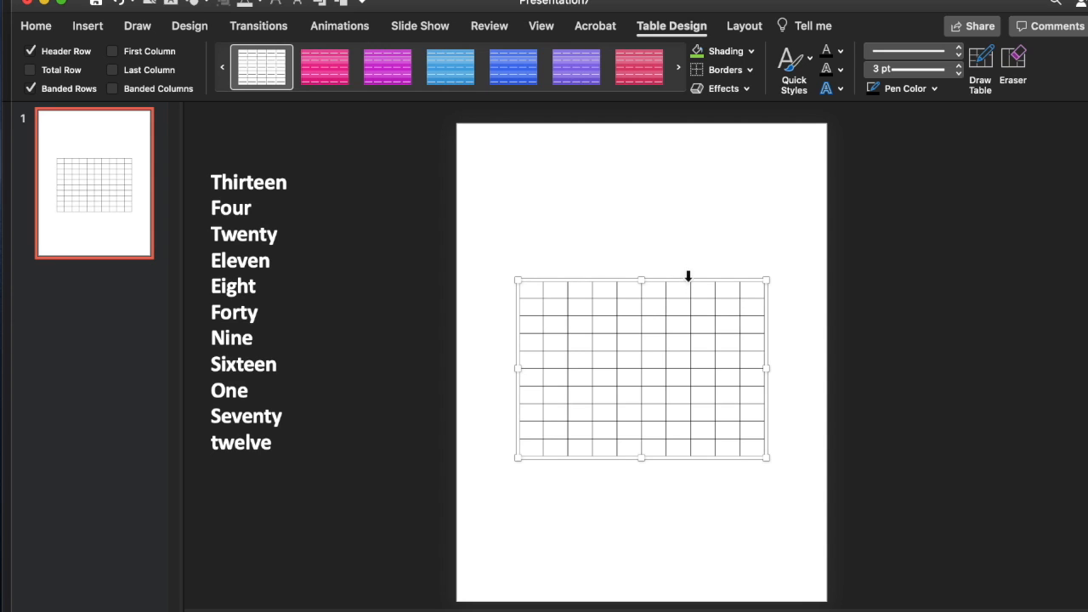
Set the table's row height and column width to 0.7" and move the grid up, centred across the page.
{"action": "left_click", "coordinate": [733, 27]}
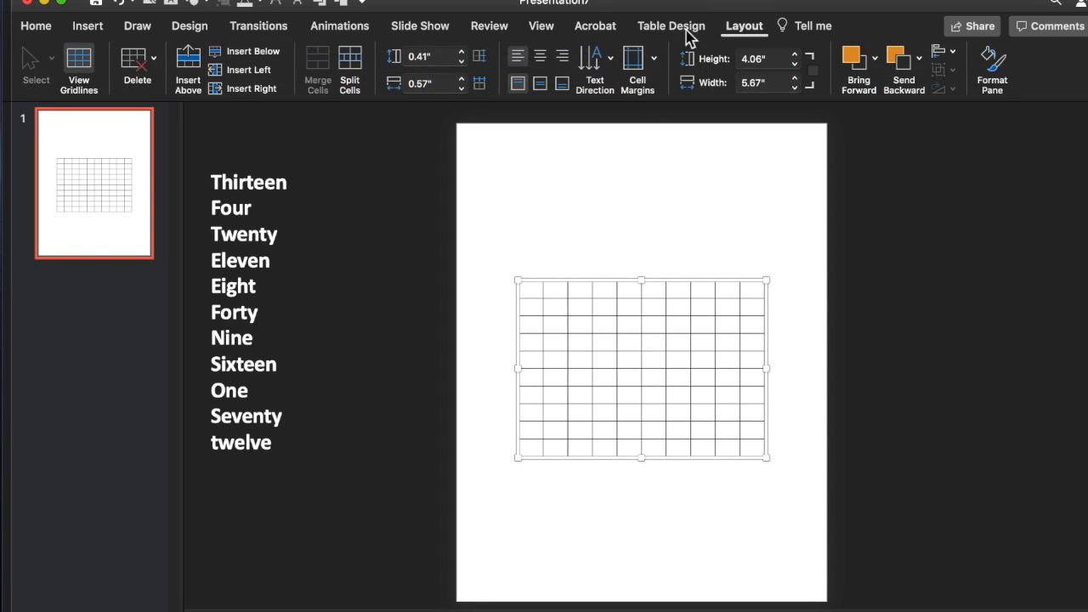
{"action": "left_click", "coordinate": [465, 52]}
{"action": "left_click", "coordinate": [466, 53]}
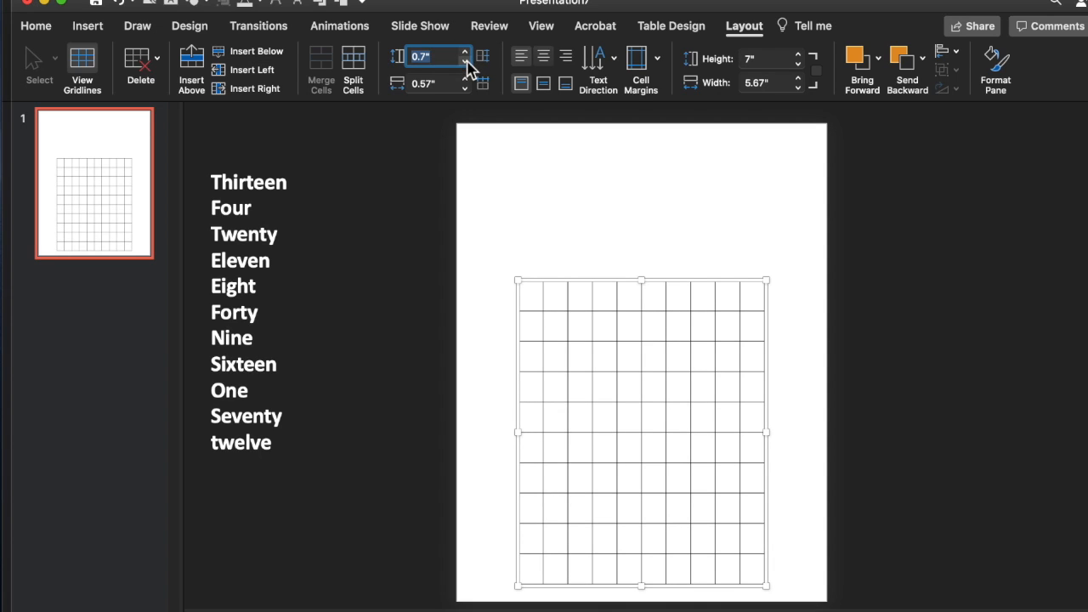
{"action": "left_click", "coordinate": [466, 79]}
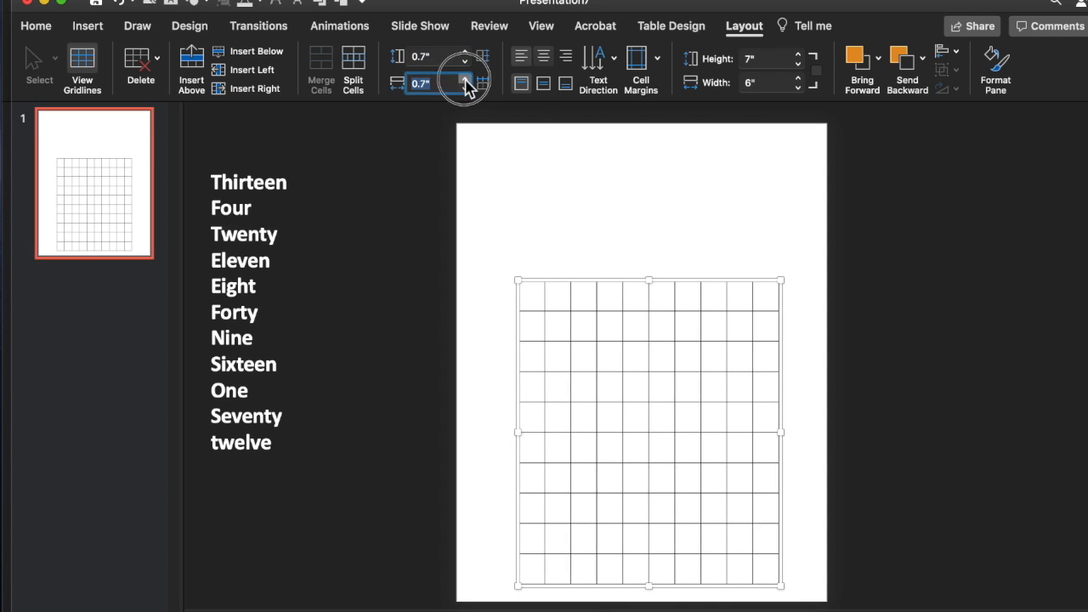
{"action": "left_click", "coordinate": [465, 79]}
{"action": "left_click_drag", "start_coordinate": [613, 290], "coordinate": [590, 180]}
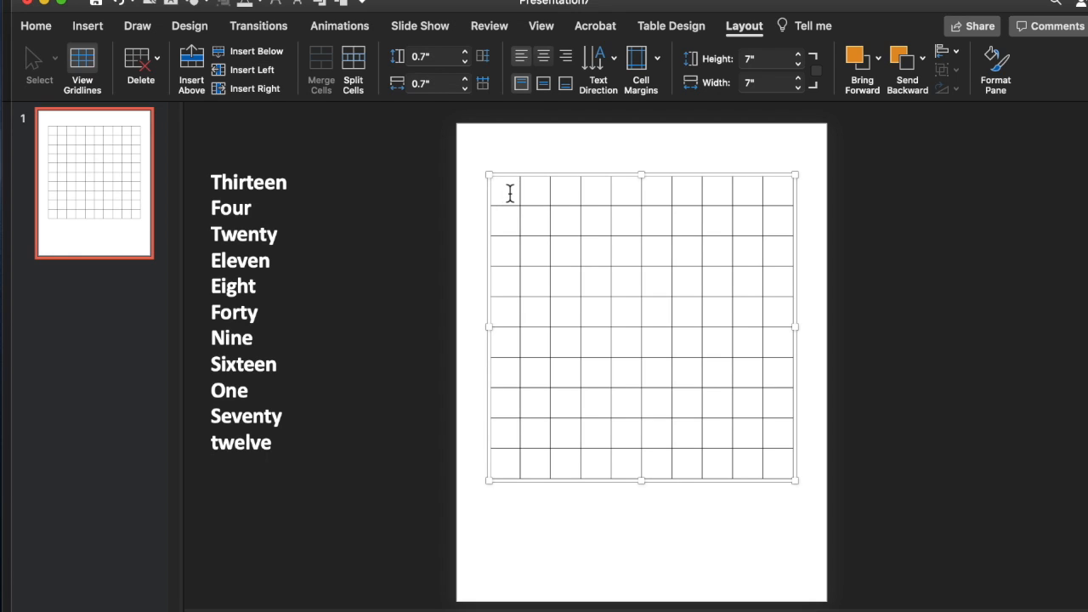
Set the font of all table cells to Century Gothic Bold.
{"action": "left_click_drag", "start_coordinate": [510, 193], "coordinate": [780, 464]}
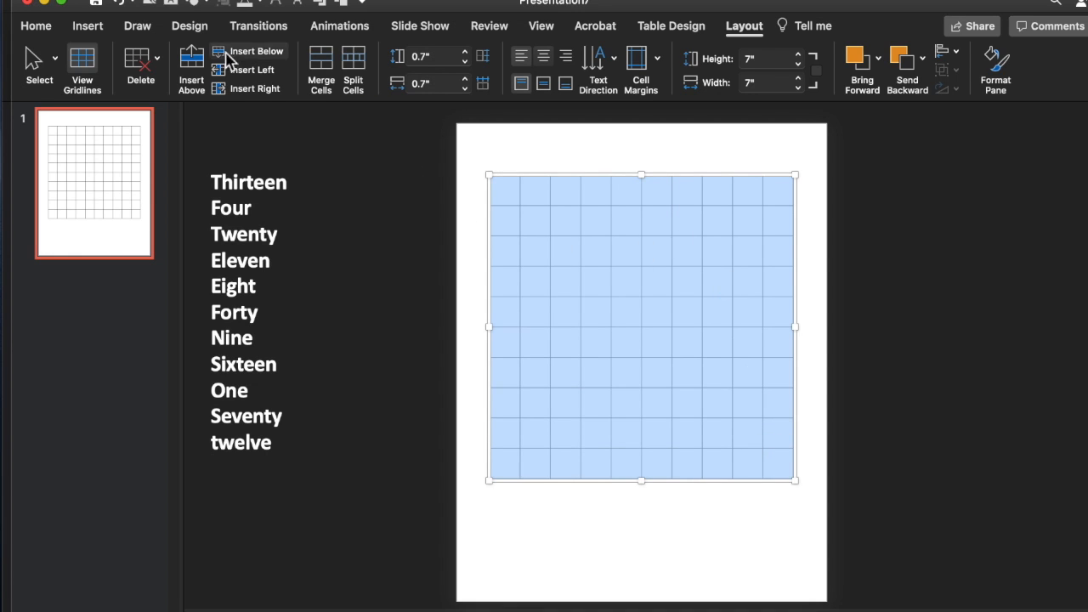
{"action": "left_click", "coordinate": [38, 26]}
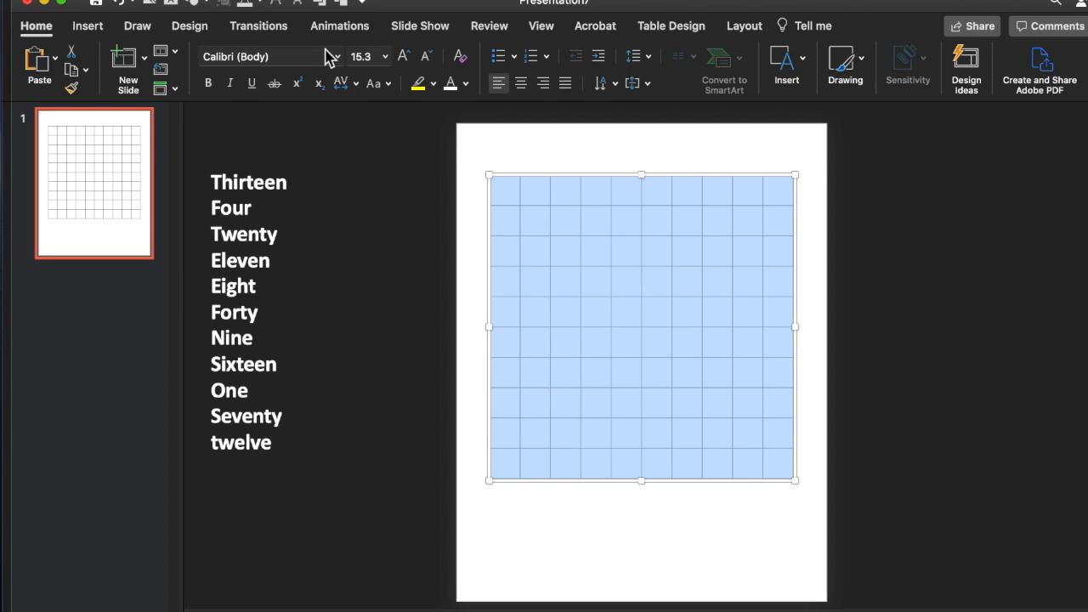
{"action": "left_click", "coordinate": [339, 57]}
{"action": "mouse_move", "coordinate": [357, 197]}
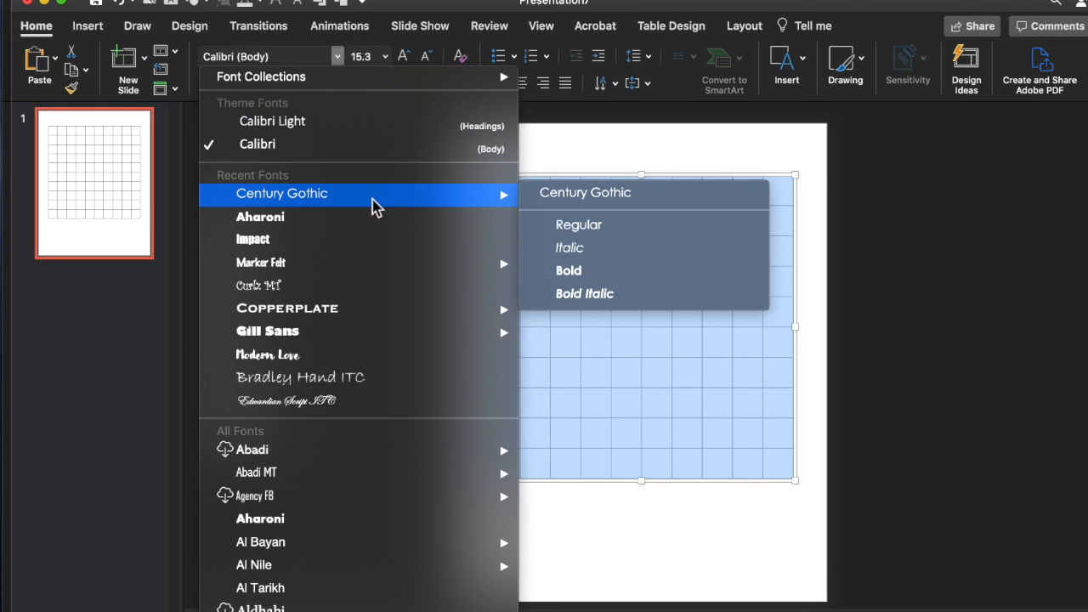
{"action": "left_click", "coordinate": [584, 272]}
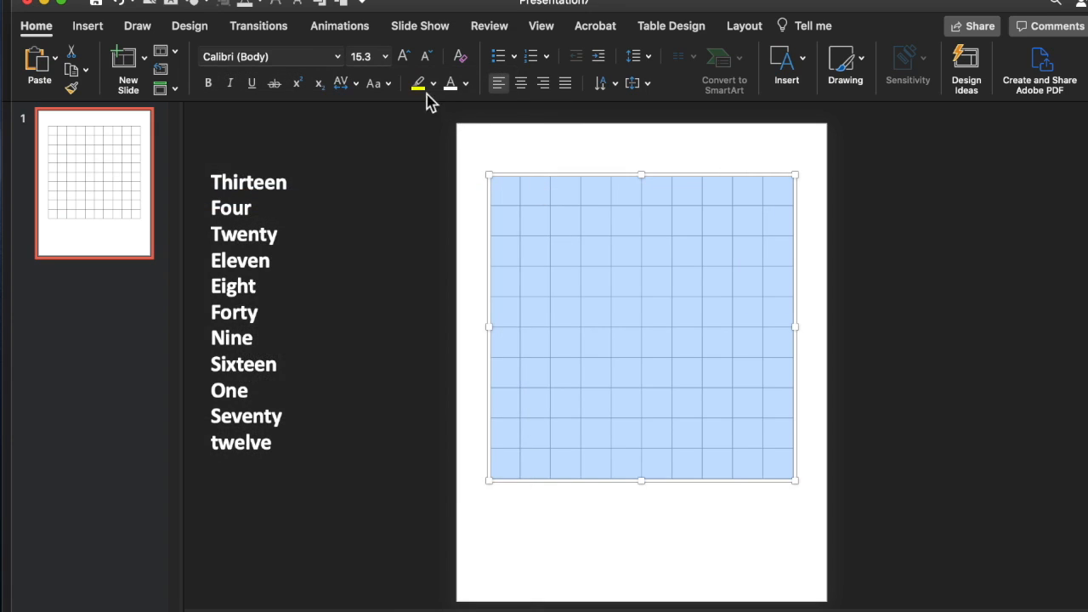
Increase the font size of all table cells to 36.
{"action": "left_click", "coordinate": [405, 57]}
{"action": "left_click", "coordinate": [405, 57]}
{"action": "left_click", "coordinate": [405, 57]}
{"action": "left_click", "coordinate": [405, 57]}
{"action": "left_click", "coordinate": [405, 57]}
{"action": "left_click", "coordinate": [405, 57]}
{"action": "left_click", "coordinate": [405, 57]}
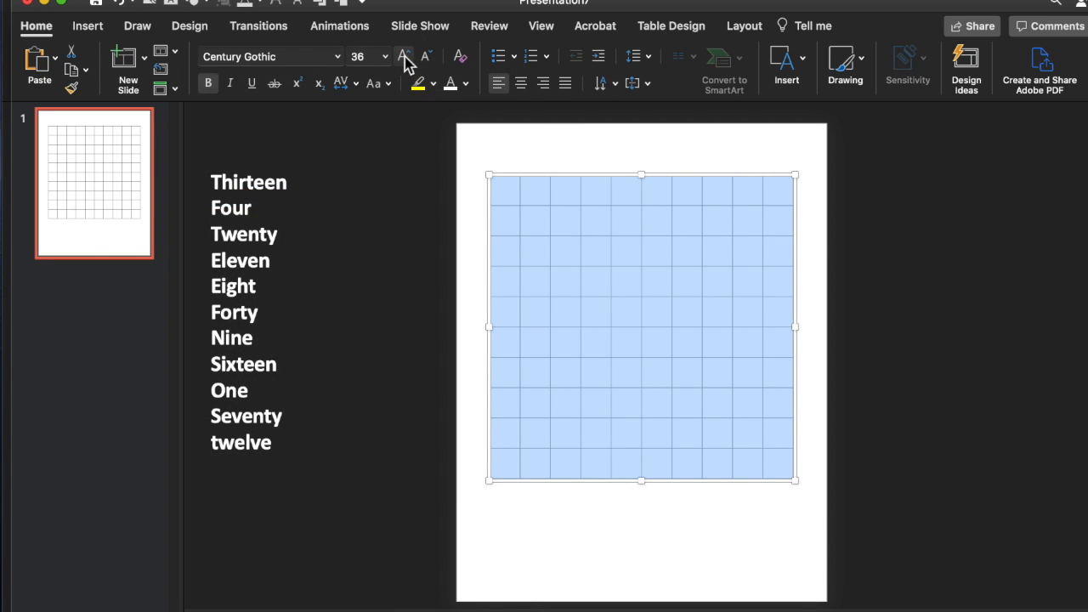
{"action": "left_click", "coordinate": [406, 60]}
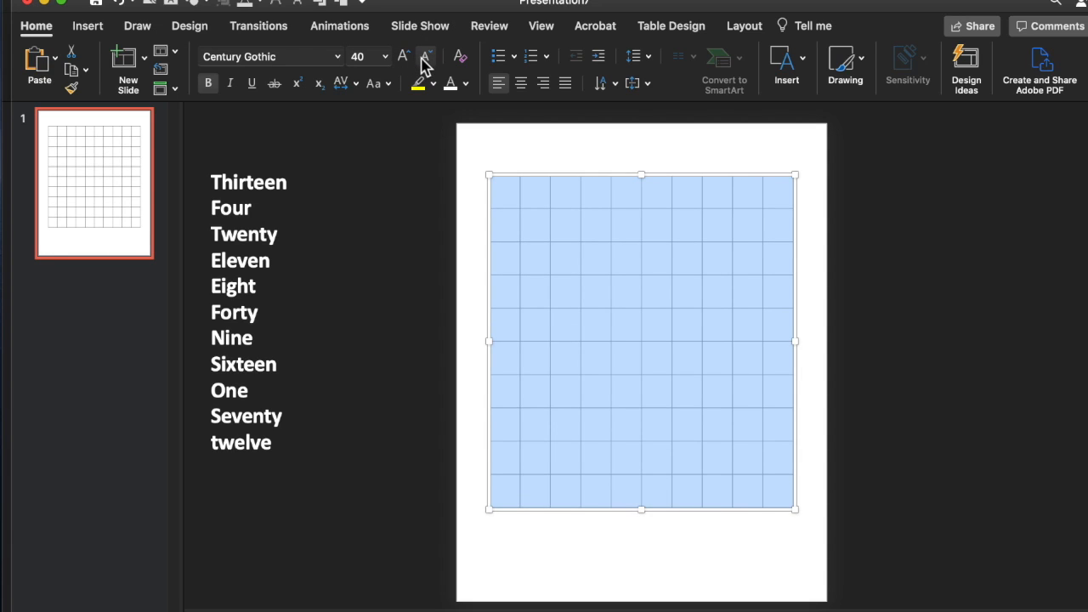
{"action": "left_click", "coordinate": [423, 59]}
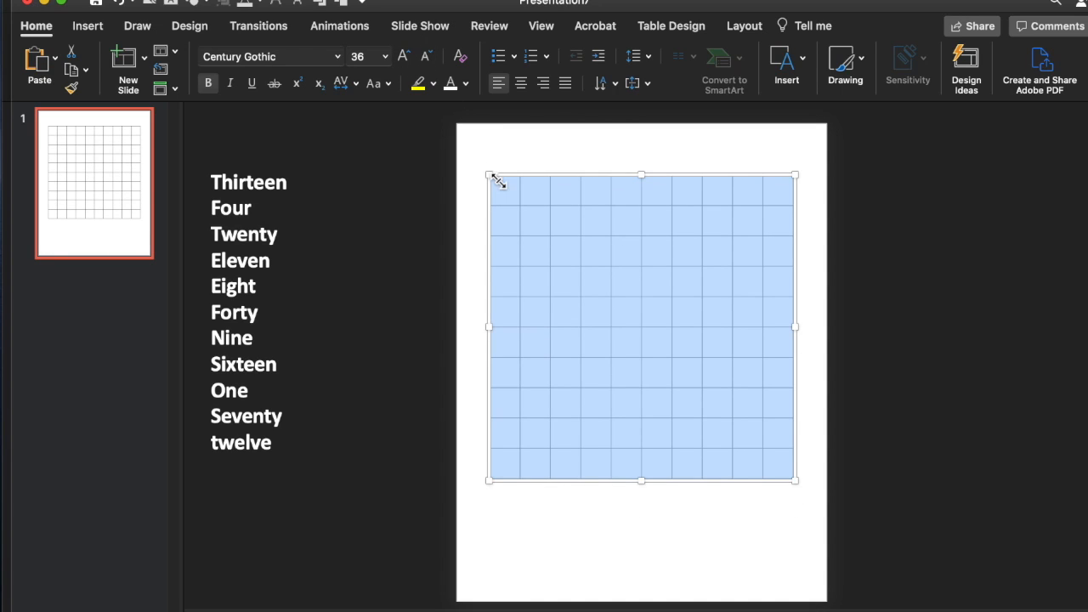
Center the text horizontally in all table cells and set its vertical alignment.
{"action": "left_click", "coordinate": [521, 84]}
{"action": "left_click", "coordinate": [639, 85]}
{"action": "left_click", "coordinate": [664, 183]}
Try the text "gg" in a first-row cell and clear it.
{"action": "left_click", "coordinate": [522, 198]}
{"action": "type", "text": "gg"}
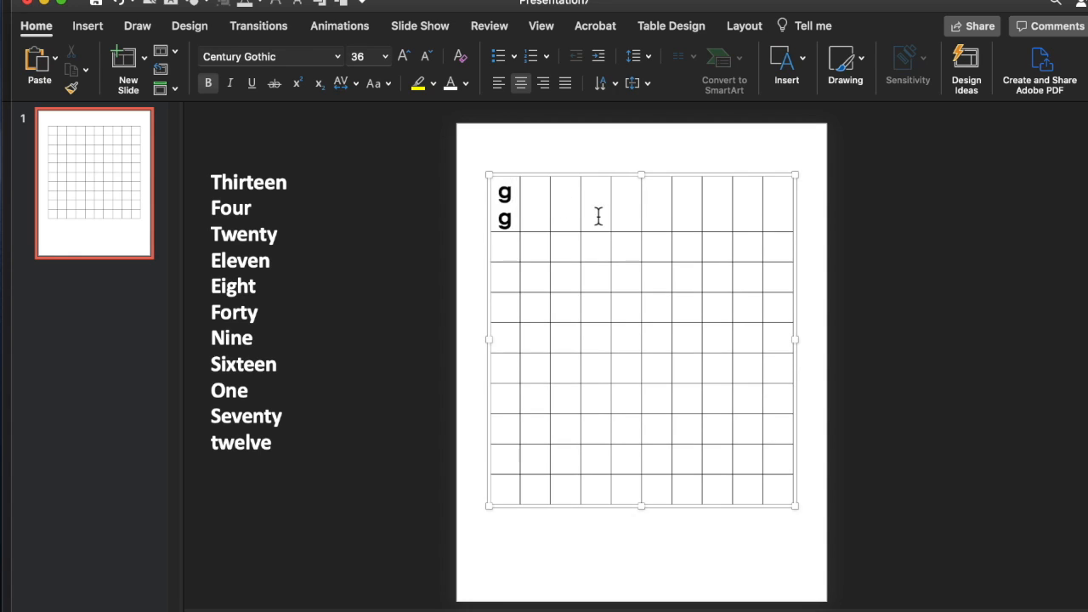
{"action": "key", "text": "BackSpace"}
{"action": "key", "text": "BackSpace"}
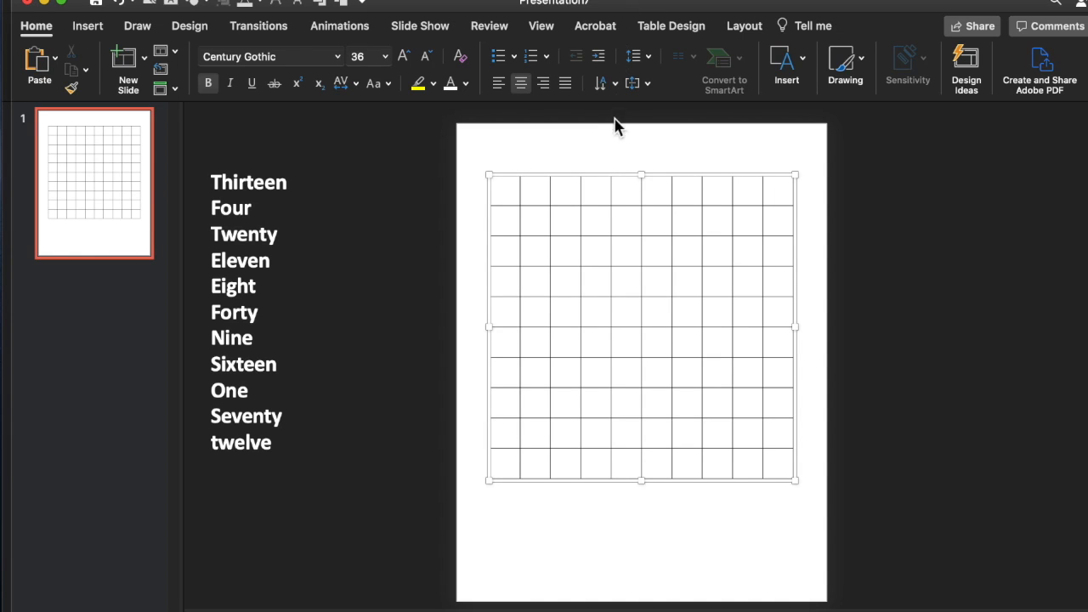
Write "fourty" down the first column from row 3 and "twenty" backwards along row 1 from the last column, one letter per cell.
{"action": "left_click", "coordinate": [504, 255]}
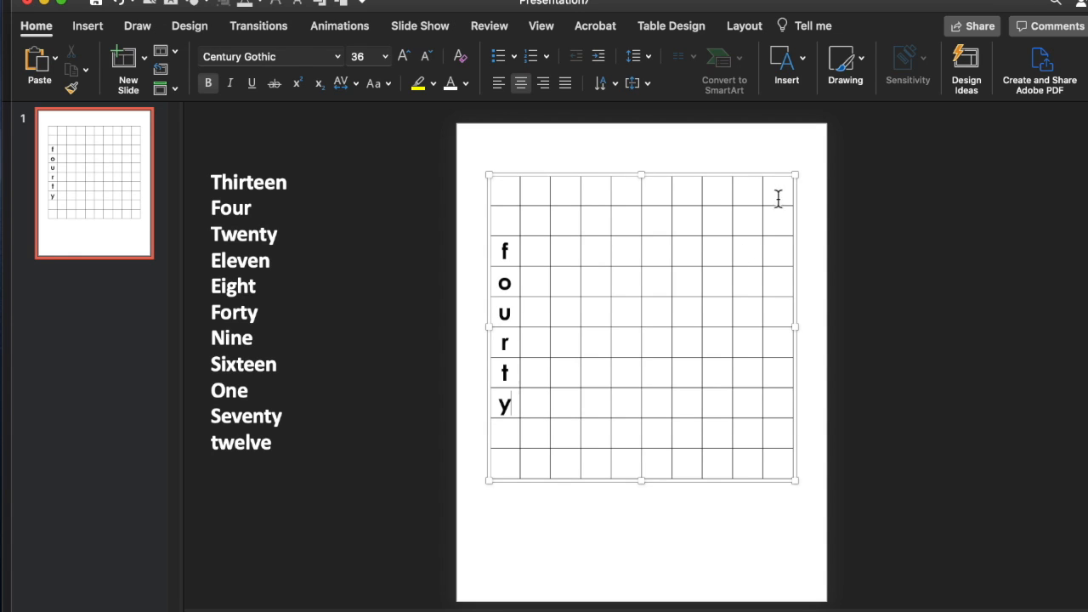
{"action": "key", "text": "shift+Tab"}
{"action": "key", "text": "w"}
{"action": "key", "text": "shift+Tab"}
{"action": "key", "text": "e"}
{"action": "key", "text": "shift+Tab"}
{"action": "key", "text": "n"}
{"action": "key", "text": "shift+Tab"}
{"action": "key", "text": "t"}
{"action": "key", "text": "shift+Tab"}
{"action": "key", "text": "y"}
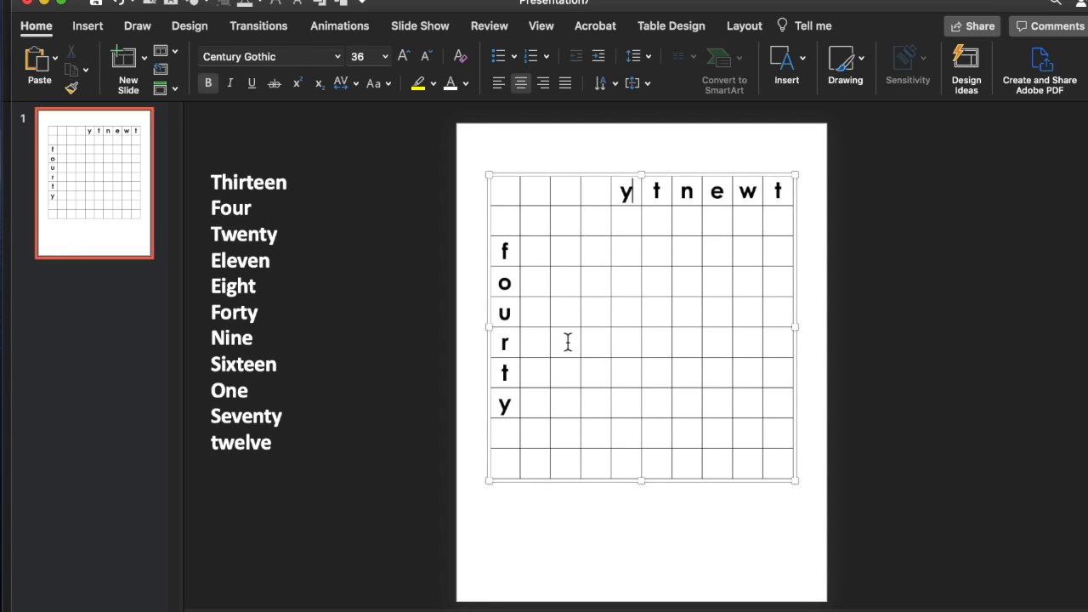
Complete "twelve" down the last column, sharing the "t" of "twenty" in row 1.
{"action": "left_click", "coordinate": [778, 223]}
{"action": "key", "text": "w"}
{"action": "key", "text": "Down"}
{"action": "key", "text": "e"}
{"action": "key", "text": "Down"}
{"action": "key", "text": "l"}
{"action": "key", "text": "Down"}
{"action": "key", "text": "v"}
{"action": "key", "text": "Down"}
{"action": "key", "text": "e"}
Write "one" across row 2 starting in the fifth column.
{"action": "left_click", "coordinate": [627, 223]}
{"action": "key", "text": "o"}
{"action": "key", "text": "Tab"}
{"action": "key", "text": "n"}
{"action": "key", "text": "Tab"}
{"action": "type", "text": "e"}
Write "sixteen" down the fourth column starting in row 3.
{"action": "key", "text": "Left"}
{"action": "key", "text": "Left"}
{"action": "key", "text": "Left"}
{"action": "key", "text": "s"}
{"action": "key", "text": "Down"}
{"action": "key", "text": "i"}
{"action": "key", "text": "Down"}
{"action": "key", "text": "x"}
{"action": "key", "text": "Down"}
{"action": "key", "text": "t"}
{"action": "key", "text": "Down"}
{"action": "key", "text": "e"}
{"action": "key", "text": "Down"}
{"action": "key", "text": "e"}
{"action": "key", "text": "Down"}
Write "nine" across row 9, sharing the final "n" of "sixteen".
{"action": "key", "text": "Tab"}
{"action": "key", "text": "n"}
{"action": "key", "text": "Tab"}
{"action": "key", "text": "e"}
Strike through "Twenty" and "Forty" in the word list.
{"action": "double_click", "coordinate": [244, 234]}
{"action": "left_click", "coordinate": [274, 83]}
{"action": "double_click", "coordinate": [235, 312]}
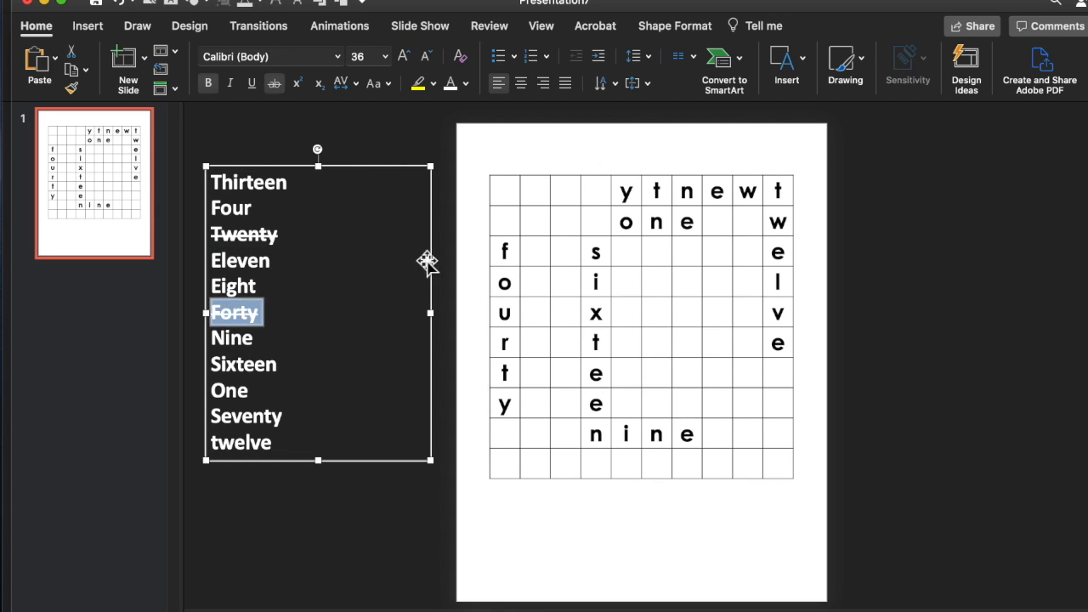
{"action": "left_click", "coordinate": [274, 82]}
Correct the spelling in the first column to "forty" and clear the leftover letter below it.
{"action": "left_click", "coordinate": [505, 315]}
{"action": "key", "text": "BackSpace"}
{"action": "key", "text": "r"}
{"action": "key", "text": "Down"}
{"action": "key", "text": "t"}
{"action": "key", "text": "Down"}
{"action": "key", "text": "y"}
{"action": "key", "text": "Down"}
{"action": "key", "text": "BackSpace"}
Strike through "Nine", "Sixteen", "One" and "twelve" in the word list.
{"action": "left_click_drag", "start_coordinate": [212, 338], "coordinate": [260, 391]}
{"action": "left_click", "coordinate": [274, 82]}
{"action": "left_click_drag", "start_coordinate": [211, 443], "coordinate": [274, 443]}
{"action": "left_click", "coordinate": [273, 82]}
Write "seventy" backwards along row 7 from the seventh column, sharing existing letters, and strike it through in the word list.
{"action": "left_click", "coordinate": [656, 375]}
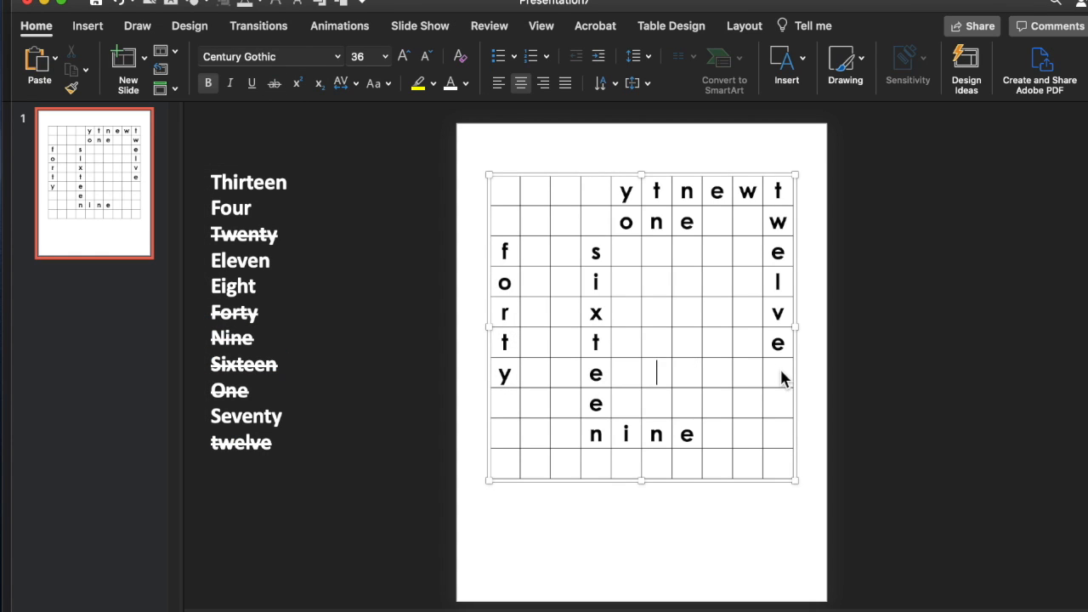
{"action": "type", "text": "v"}
{"action": "key", "text": "shift+Tab"}
{"action": "key", "text": "shift+Tab"}
{"action": "type", "text": "n"}
{"action": "key", "text": "shift+Tab"}
{"action": "type", "text": "t"}
{"action": "double_click", "coordinate": [247, 416]}
{"action": "left_click", "coordinate": [274, 83]}
Write "thirteen" down the second column from row 3 and strike it through in the word list.
{"action": "left_click", "coordinate": [522, 252]}
{"action": "key", "text": "t"}
{"action": "key", "text": "Down"}
{"action": "key", "text": "h"}
{"action": "key", "text": "Down"}
{"action": "key", "text": "i"}
{"action": "key", "text": "Down"}
{"action": "key", "text": "r"}
{"action": "key", "text": "Down"}
{"action": "key", "text": "Down"}
{"action": "key", "text": "e"}
{"action": "key", "text": "Down"}
{"action": "key", "text": "e"}
{"action": "key", "text": "Down"}
{"action": "key", "text": "n"}
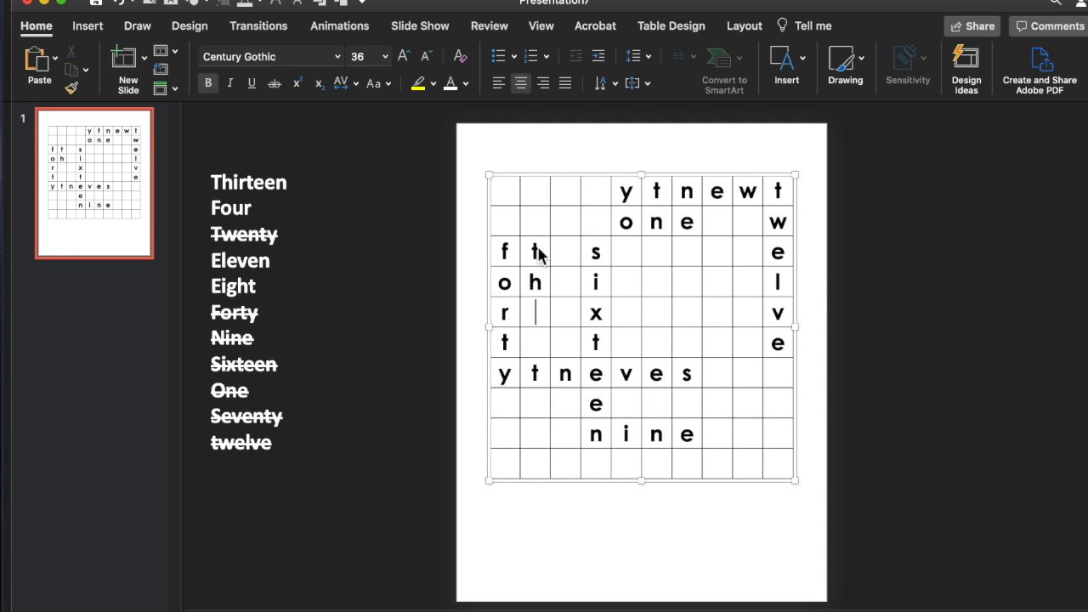
{"action": "double_click", "coordinate": [223, 182]}
{"action": "left_click", "coordinate": [274, 82]}
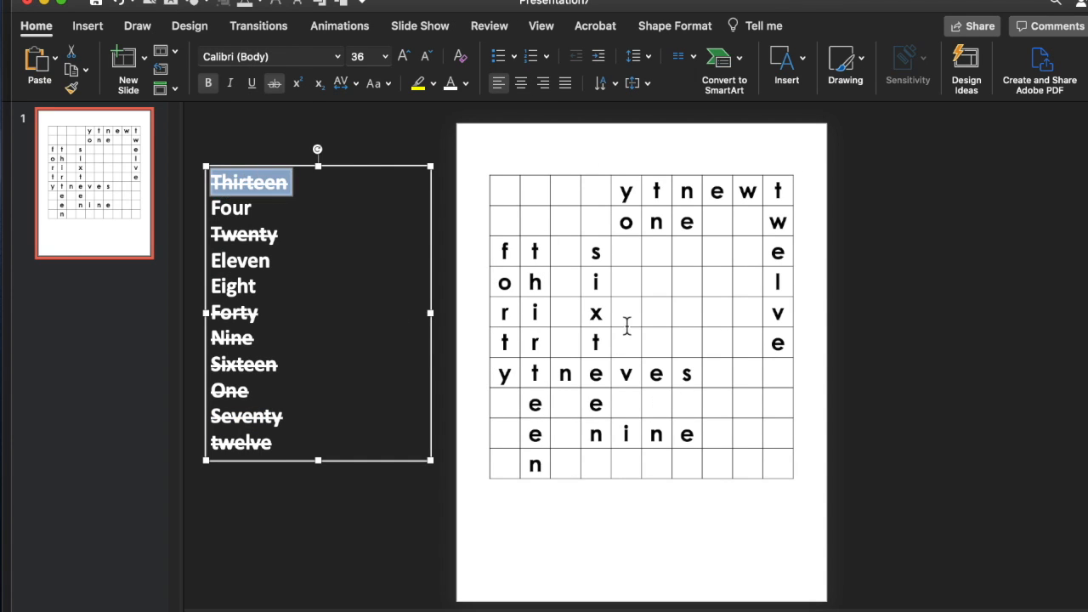
Write "eleven" upwards in the sixth column between "seventy" and "one", and strike it through in the word list.
{"action": "left_click", "coordinate": [659, 350]}
{"action": "type", "text": "l"}
{"action": "key", "text": "Up"}
{"action": "type", "text": "e"}
{"action": "double_click", "coordinate": [240, 260]}
{"action": "left_click", "coordinate": [273, 83]}
Write "four" down the ninth column from row 7 and strike it through in the word list.
{"action": "left_click", "coordinate": [746, 378]}
{"action": "key", "text": "f"}
{"action": "key", "text": "Down"}
{"action": "key", "text": "o"}
{"action": "key", "text": "Down"}
{"action": "key", "text": "u"}
{"action": "key", "text": "Down"}
{"action": "key", "text": "r"}
{"action": "double_click", "coordinate": [232, 207]}
{"action": "left_click", "coordinate": [274, 83]}
Write "eight" upwards in the third column from row 5 and strike it through in the word list.
{"action": "left_click", "coordinate": [563, 312]}
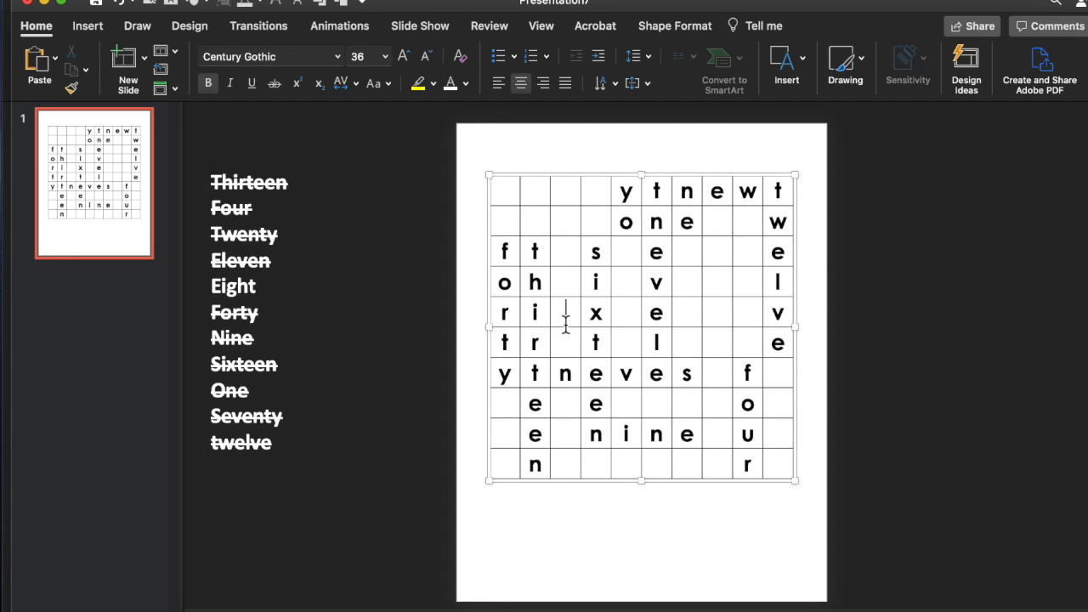
{"action": "key", "text": "e"}
{"action": "key", "text": "Up"}
{"action": "key", "text": "i"}
{"action": "key", "text": "Up"}
{"action": "key", "text": "g"}
{"action": "key", "text": "Up"}
{"action": "key", "text": "h"}
{"action": "key", "text": "Up"}
{"action": "key", "text": "t"}
{"action": "double_click", "coordinate": [232, 289]}
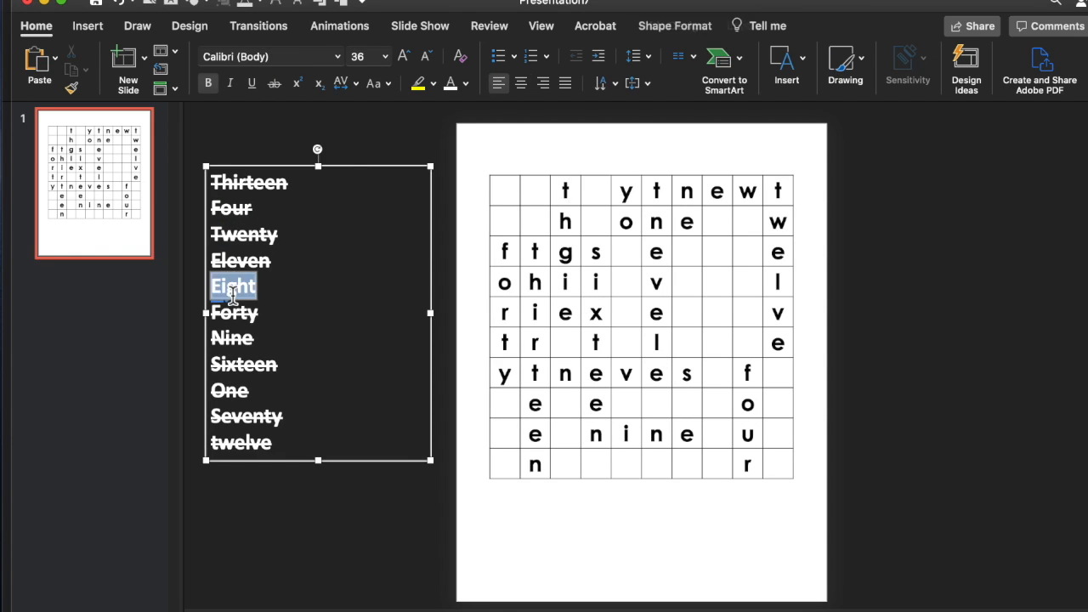
{"action": "left_click", "coordinate": [275, 83]}
{"action": "left_click", "coordinate": [409, 129]}
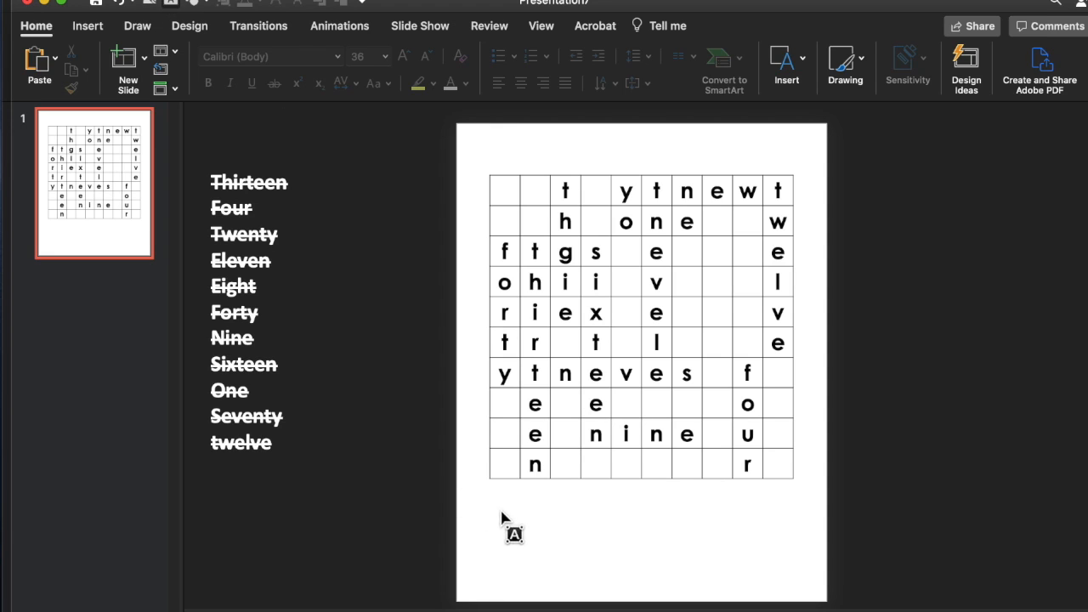
Draw a small text box below the table's lower-left corner and set its font to Century Gothic Regular.
{"action": "left_click_drag", "start_coordinate": [490, 501], "coordinate": [565, 527]}
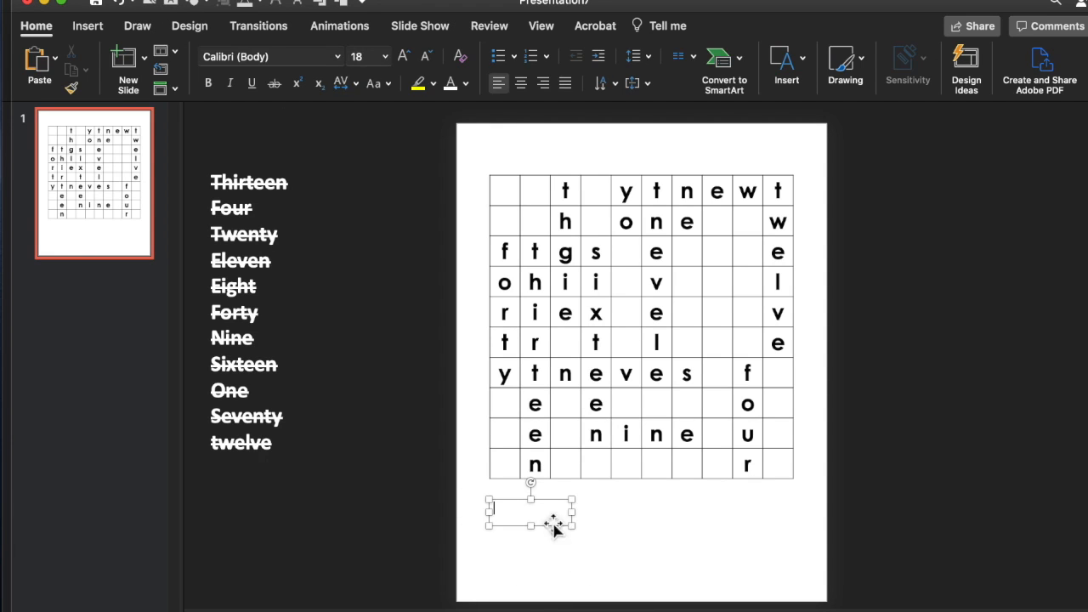
{"action": "left_click", "coordinate": [338, 57]}
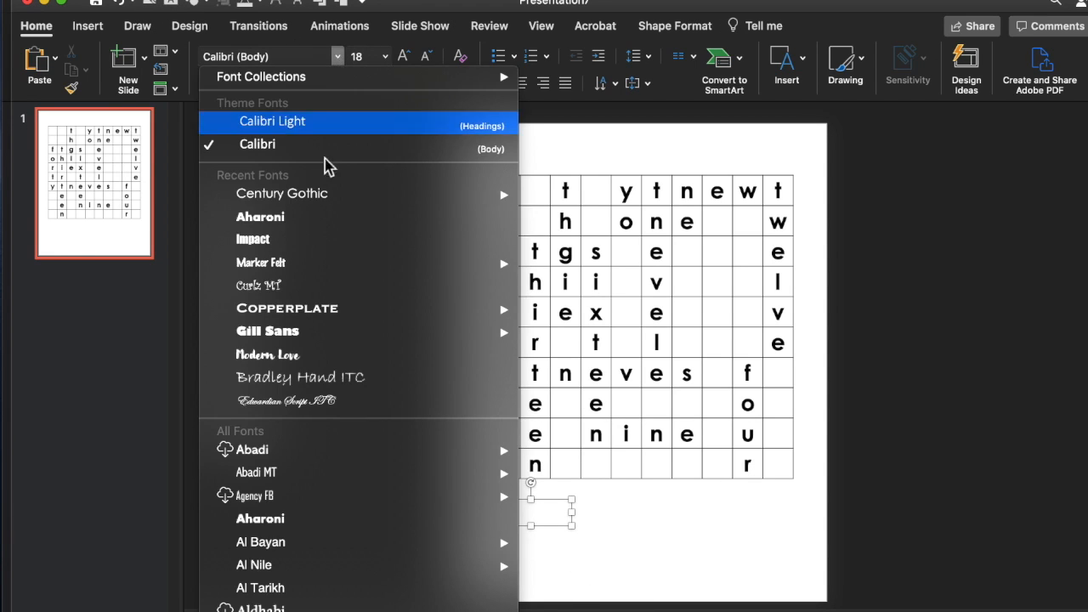
{"action": "mouse_move", "coordinate": [476, 197]}
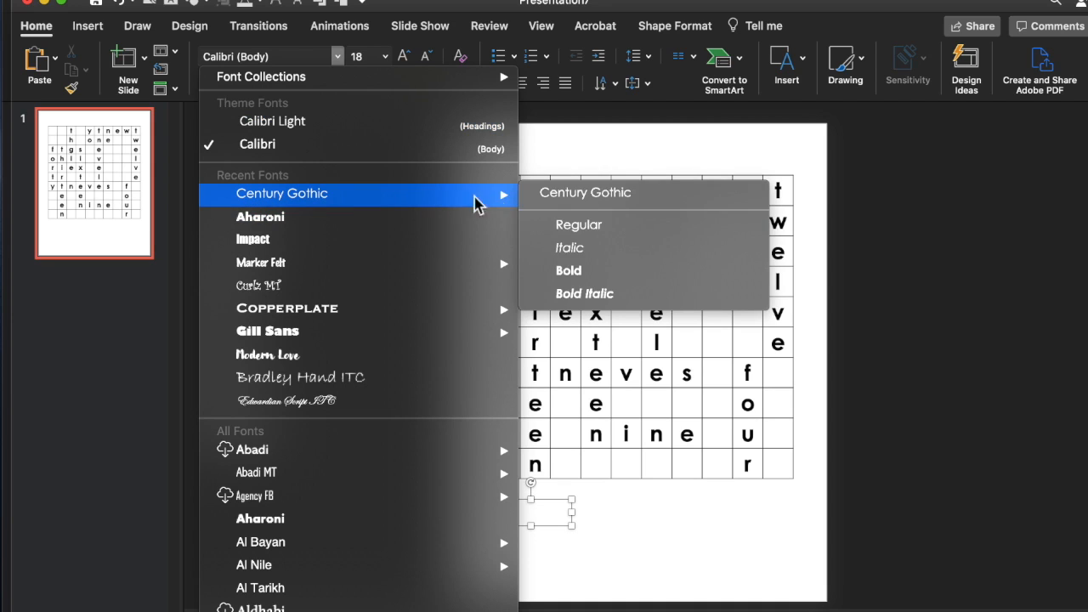
{"action": "left_click", "coordinate": [564, 225]}
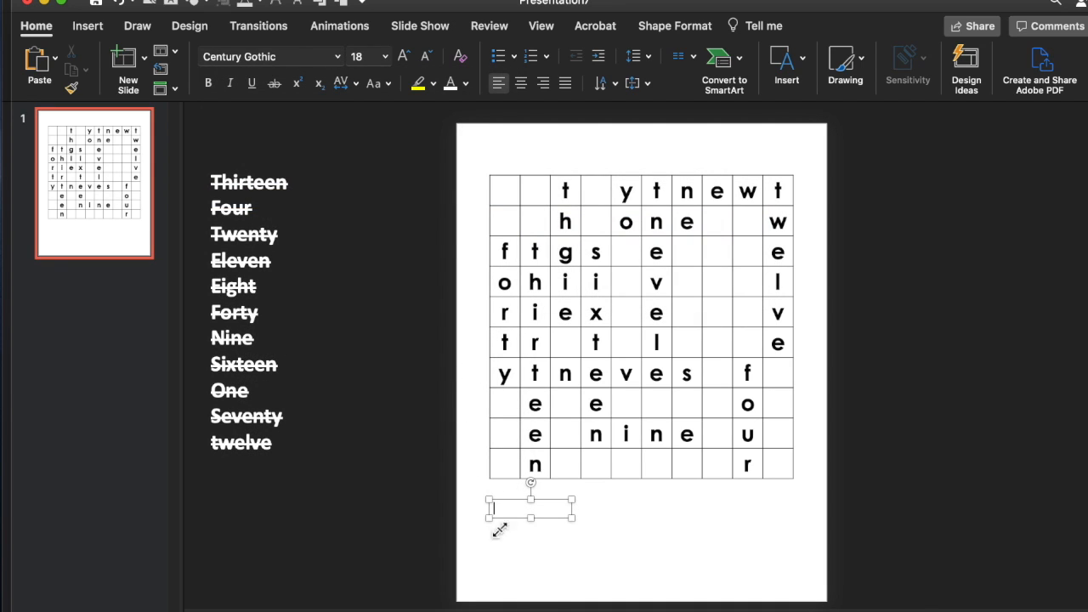
Set the text box's font size to 24 and write "thirteen" in it.
{"action": "left_click", "coordinate": [398, 59]}
{"action": "left_click", "coordinate": [399, 59]}
{"action": "type", "text": "thirtee"}
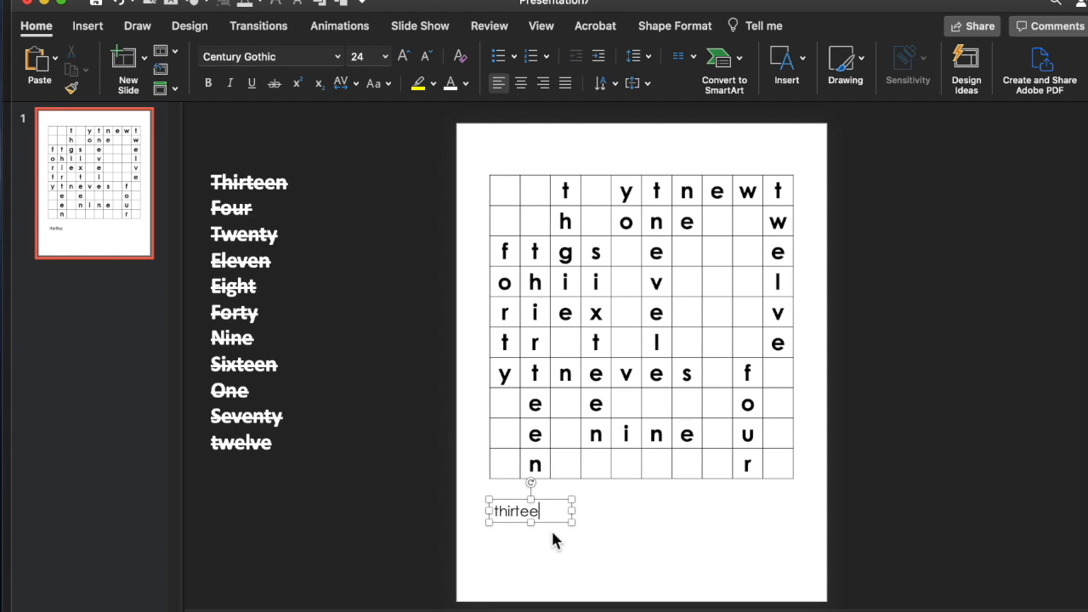
{"action": "type", "text": "n"}
Move the "thirteen" text box slightly and duplicate it downwards to form a column of four boxes.
{"action": "left_click_drag", "start_coordinate": [556, 525], "coordinate": [542, 547]}
{"action": "key", "text": "super+d"}
{"action": "key", "text": "super+d"}
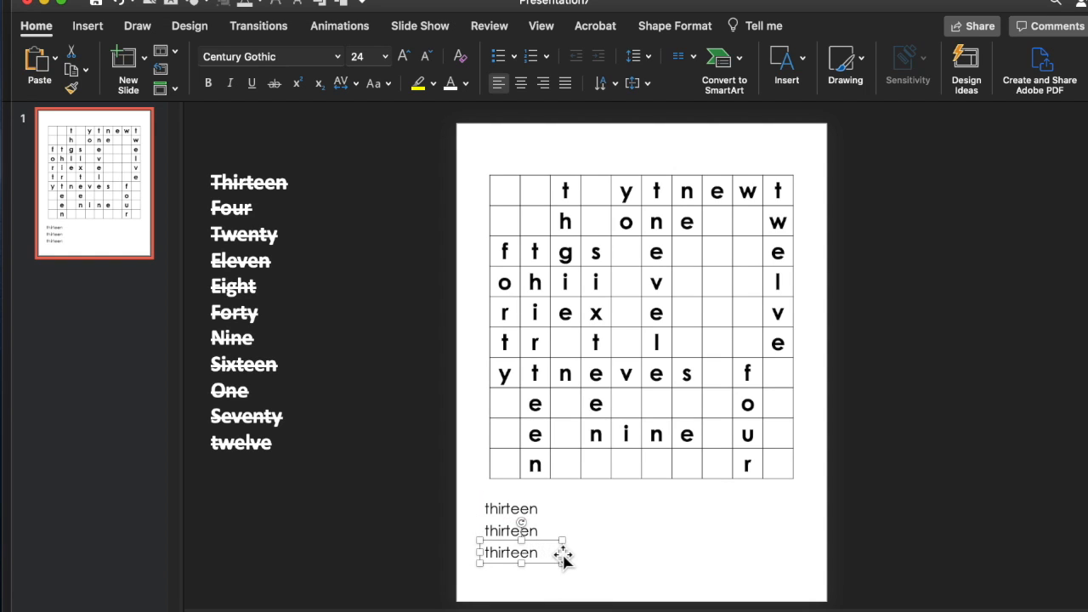
{"action": "key", "text": "super+d"}
Copy the column of four "thirteen" boxes twice to the right, forming three evenly spaced columns under the table.
{"action": "left_click", "coordinate": [414, 503]}
{"action": "left_click_drag", "start_coordinate": [418, 486], "coordinate": [563, 581]}
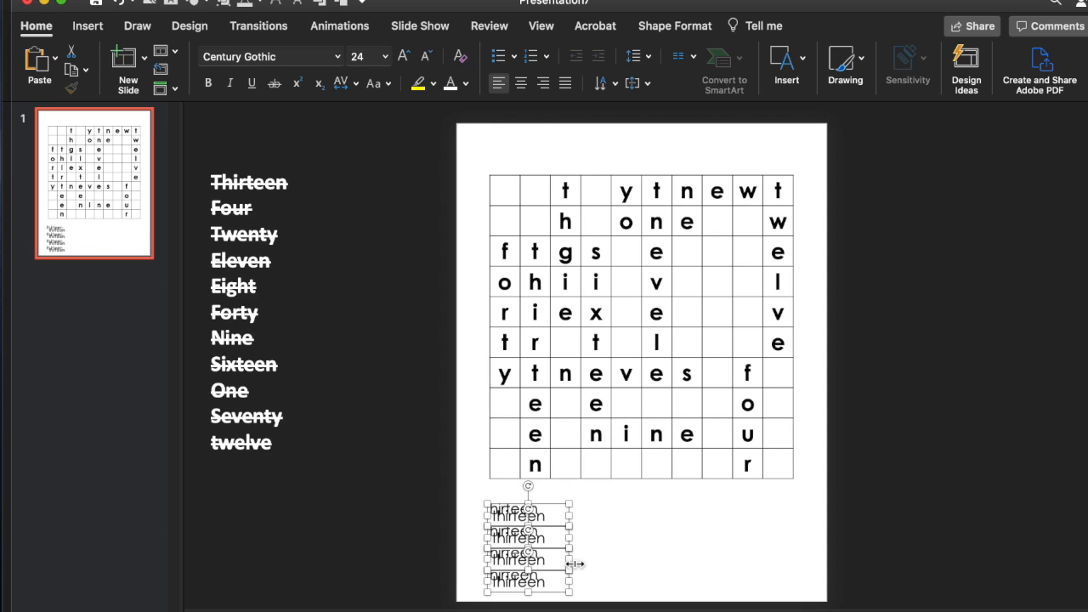
{"action": "left_click_drag", "start_coordinate": [562, 559], "coordinate": [675, 563]}
{"action": "key", "text": "super+d"}
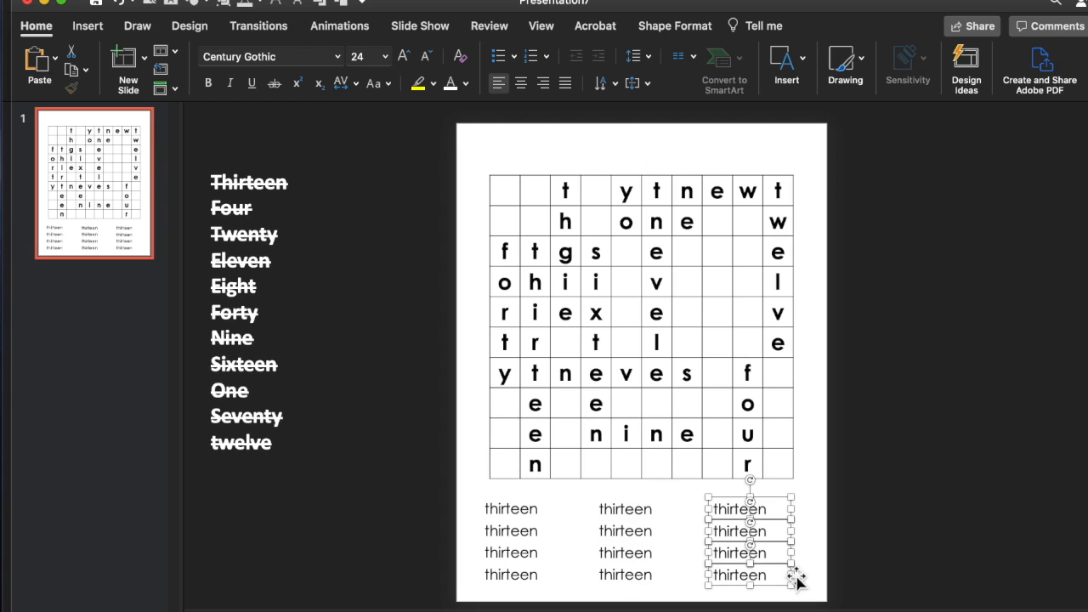
{"action": "left_click", "coordinate": [887, 511]}
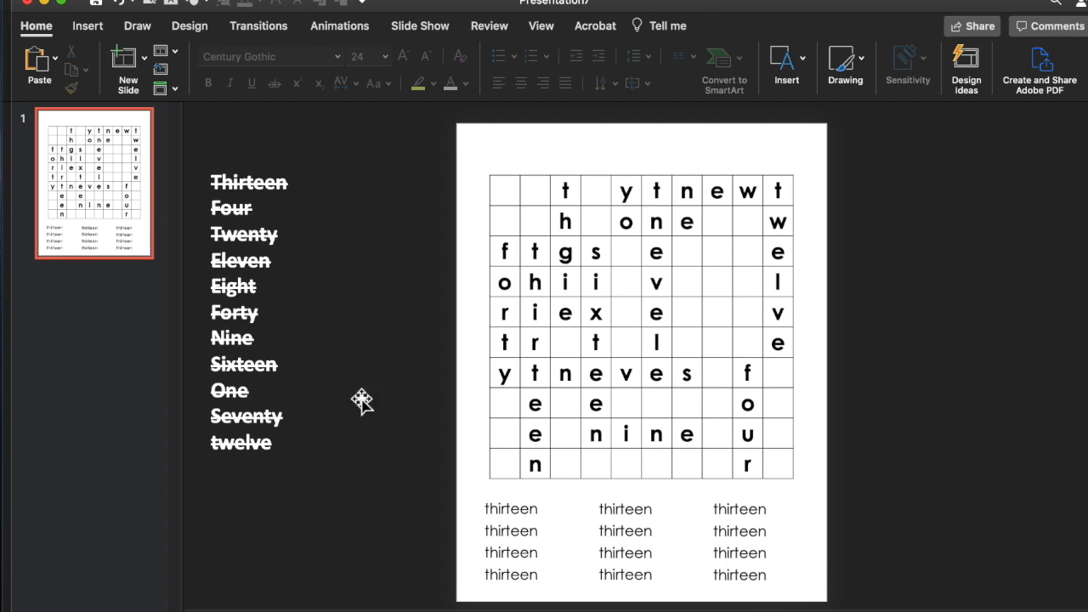
Delete the bottom "thirteen" box of the third column.
{"action": "left_click", "coordinate": [738, 578]}
{"action": "key", "text": "BackSpace"}
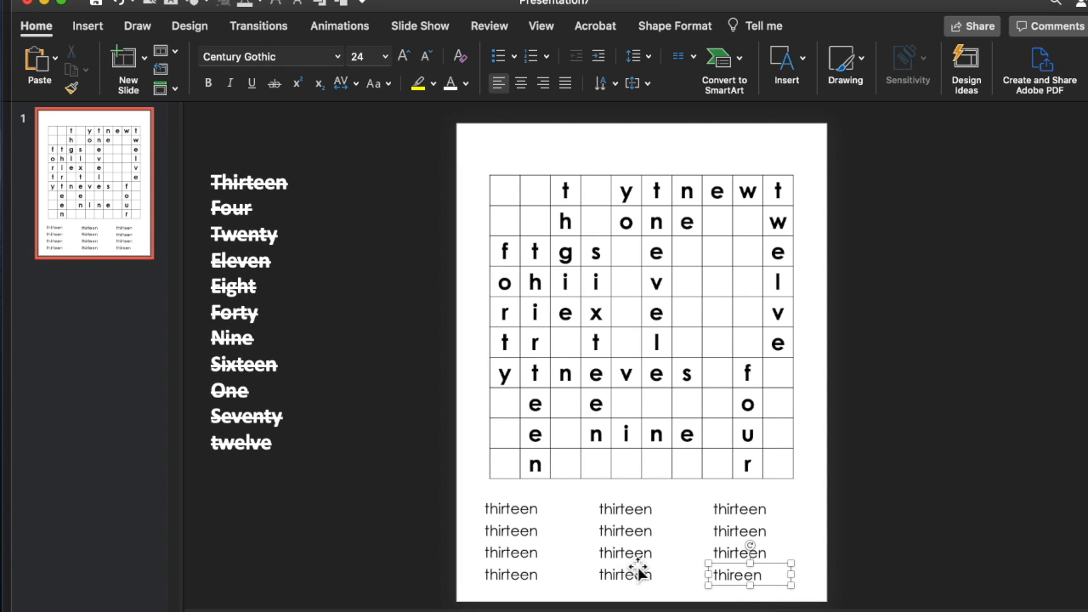
{"action": "left_click", "coordinate": [710, 583]}
{"action": "key", "text": "Delete"}
Replace the lower three words of the first column with "four", "twenty" and "eleven".
{"action": "double_click", "coordinate": [510, 527]}
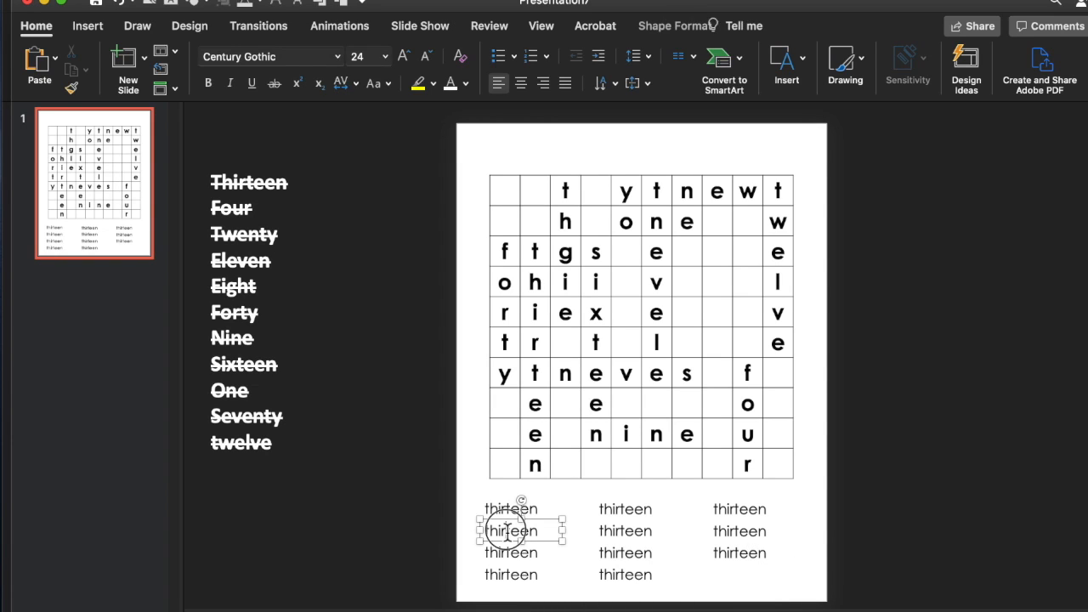
{"action": "type", "text": "four"}
{"action": "double_click", "coordinate": [507, 553]}
{"action": "type", "text": "twenty"}
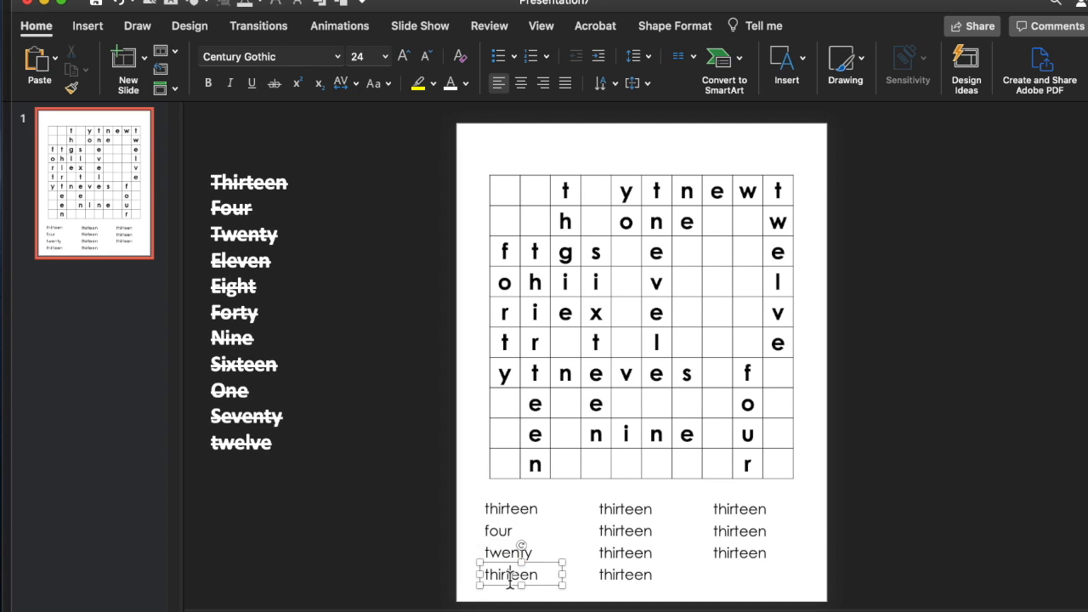
{"action": "double_click", "coordinate": [509, 575]}
{"action": "type", "text": "eleven"}
Replace the four words of the second column with "eight", "forty", "nine" and "sixteen".
{"action": "double_click", "coordinate": [614, 509]}
{"action": "type", "text": "eight"}
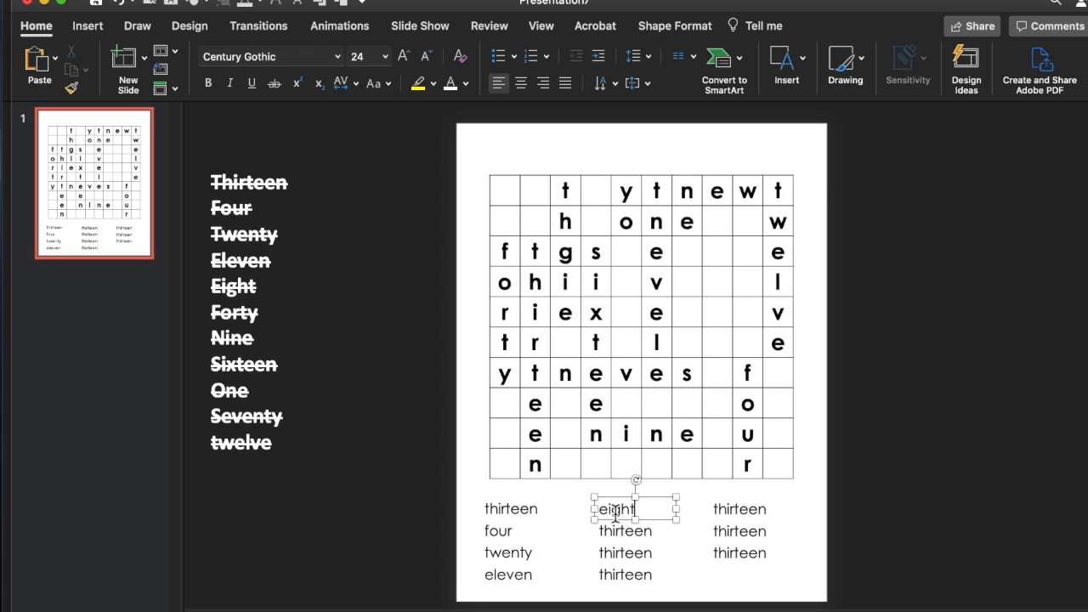
{"action": "double_click", "coordinate": [641, 532]}
{"action": "type", "text": "forty"}
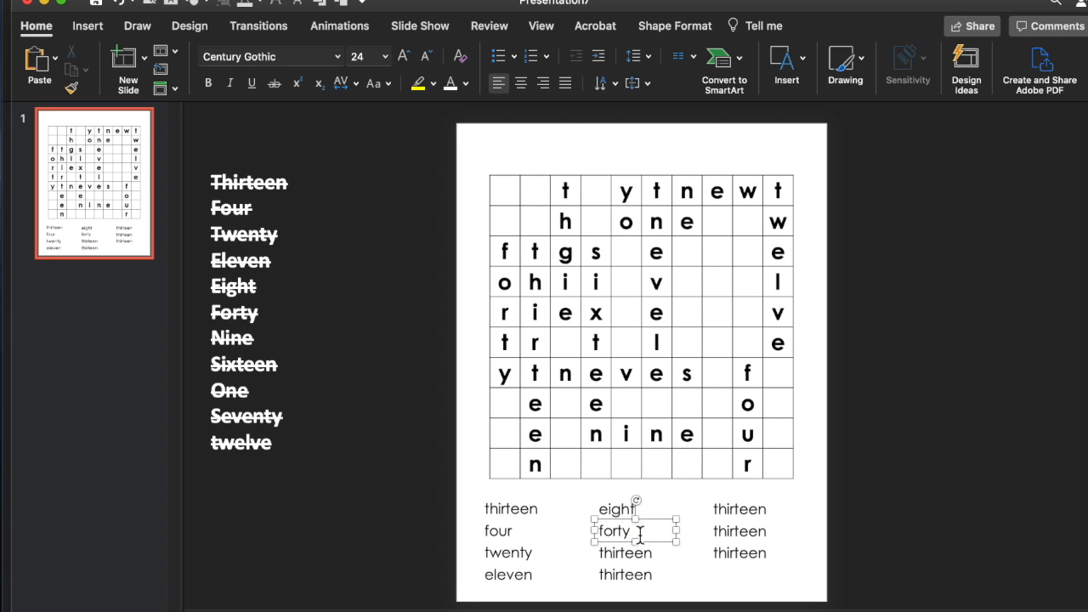
{"action": "double_click", "coordinate": [643, 554]}
{"action": "type", "text": "nine"}
{"action": "left_click", "coordinate": [618, 578]}
{"action": "double_click", "coordinate": [618, 577]}
{"action": "type", "text": "sixteen"}
Replace the three words of the third column with "one", "seventy" and "twelve".
{"action": "double_click", "coordinate": [727, 511]}
{"action": "type", "text": "one"}
{"action": "double_click", "coordinate": [725, 534]}
{"action": "type", "text": "seven"}
{"action": "double_click", "coordinate": [730, 554]}
{"action": "type", "text": "twelve"}
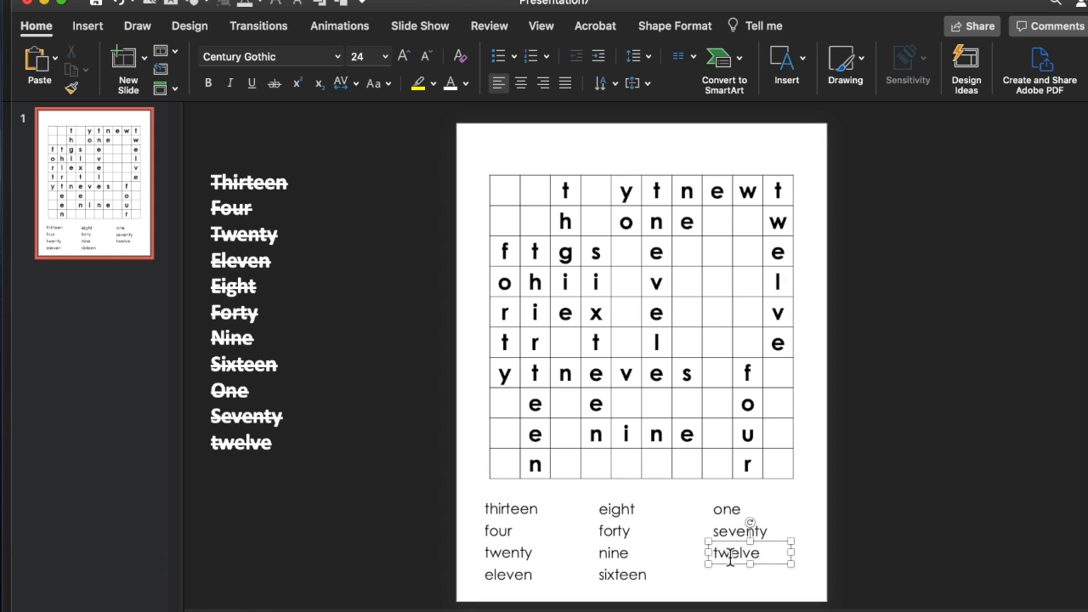
{"action": "left_click", "coordinate": [954, 473]}
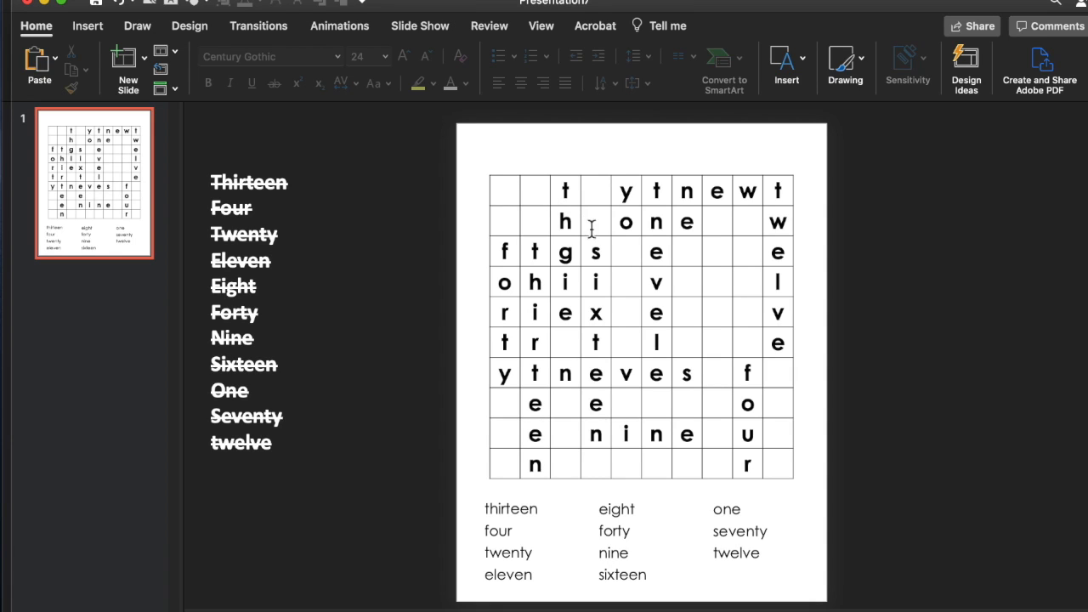
Fill the table's first two rows with r, v, l and q, i, k, n, k, and row 3's seventh to ninth cells with a, s, l.
{"action": "left_click", "coordinate": [508, 192]}
{"action": "type", "text": "r"}
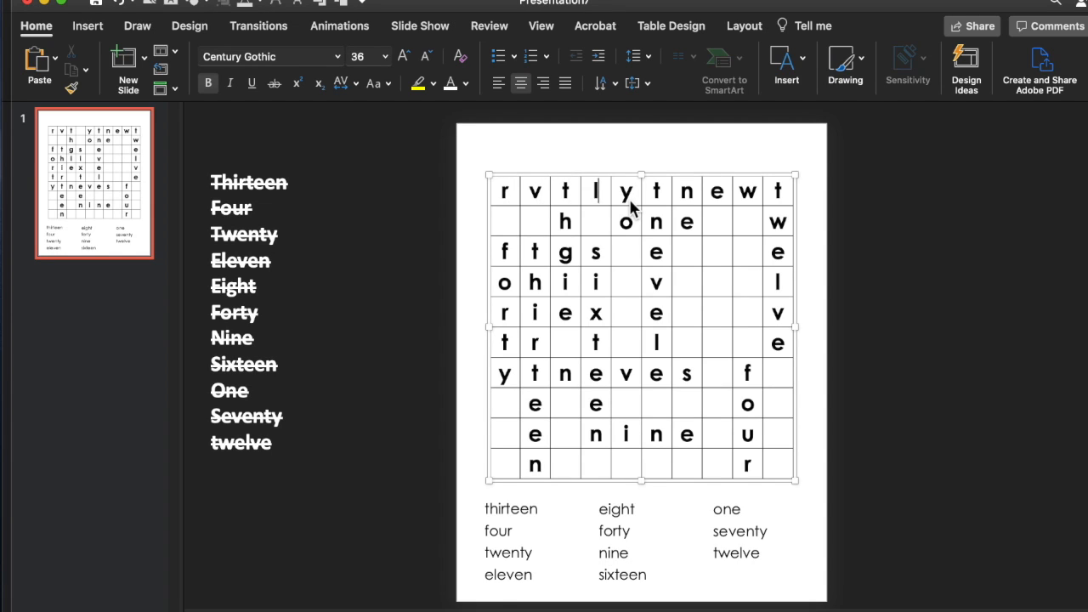
{"action": "left_click", "coordinate": [508, 228]}
{"action": "type", "text": "q"}
{"action": "key", "text": "Right"}
{"action": "type", "text": "i"}
{"action": "key", "text": "Right"}
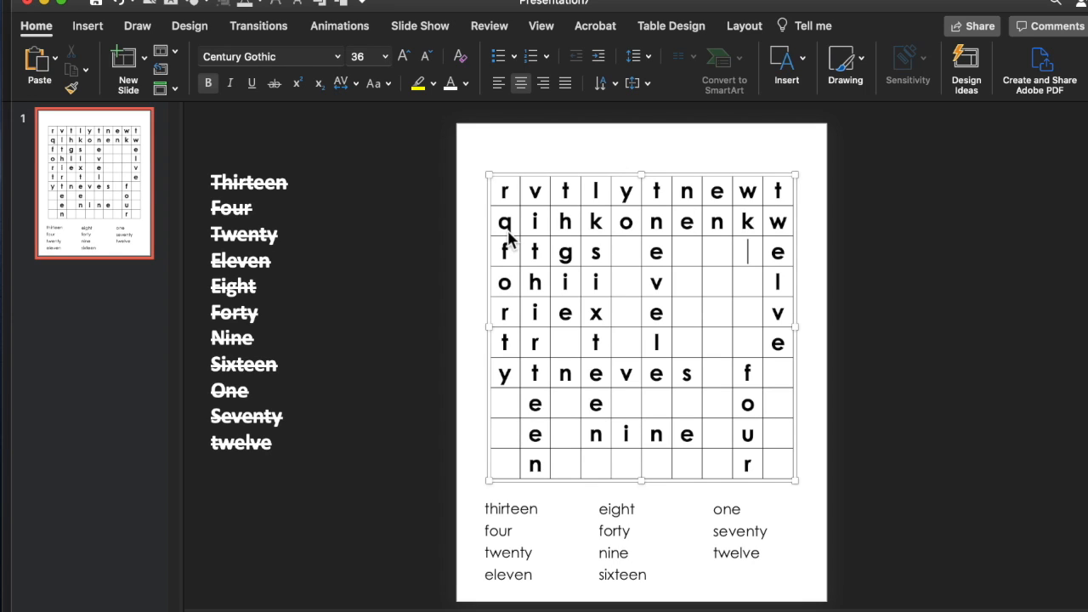
{"action": "type", "text": "a"}
{"action": "key", "text": "Right"}
{"action": "type", "text": "s"}
Fill the empty cells of the fifth column from row 3 down with j, d, d, g, f and r.
{"action": "left_click", "coordinate": [626, 252]}
{"action": "key", "text": "j"}
{"action": "key", "text": "Down"}
{"action": "key", "text": "d"}
{"action": "key", "text": "Down"}
{"action": "key", "text": "d"}
{"action": "key", "text": "Down"}
{"action": "key", "text": "g"}
{"action": "key", "text": "Down"}
{"action": "key", "text": "Down"}
{"action": "key", "text": "f"}
{"action": "key", "text": "Down"}
{"action": "key", "text": "Down"}
{"action": "key", "text": "r"}
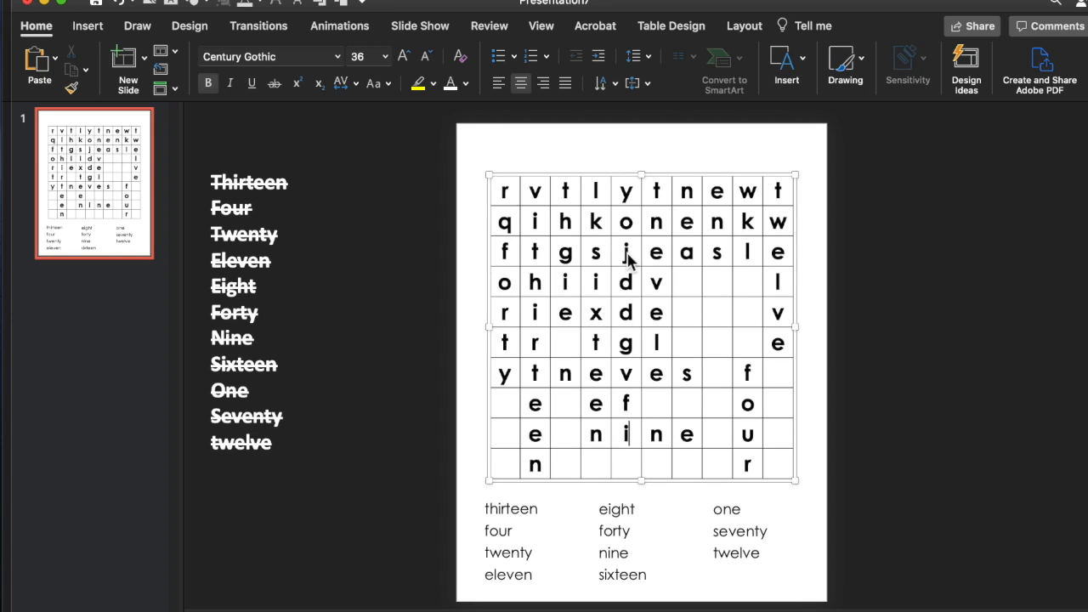
Fill the empty cells of the third column with h, y, s, i and those of the first column with a, w, z.
{"action": "left_click", "coordinate": [566, 343]}
{"action": "key", "text": "h"}
{"action": "key", "text": "Down"}
{"action": "key", "text": "y"}
{"action": "key", "text": "Down"}
{"action": "key", "text": "s"}
{"action": "key", "text": "Down"}
{"action": "key", "text": "i"}
{"action": "left_click", "coordinate": [505, 405]}
{"action": "key", "text": "a"}
{"action": "key", "text": "Down"}
{"action": "key", "text": "w"}
{"action": "key", "text": "Down"}
{"action": "key", "text": "z"}
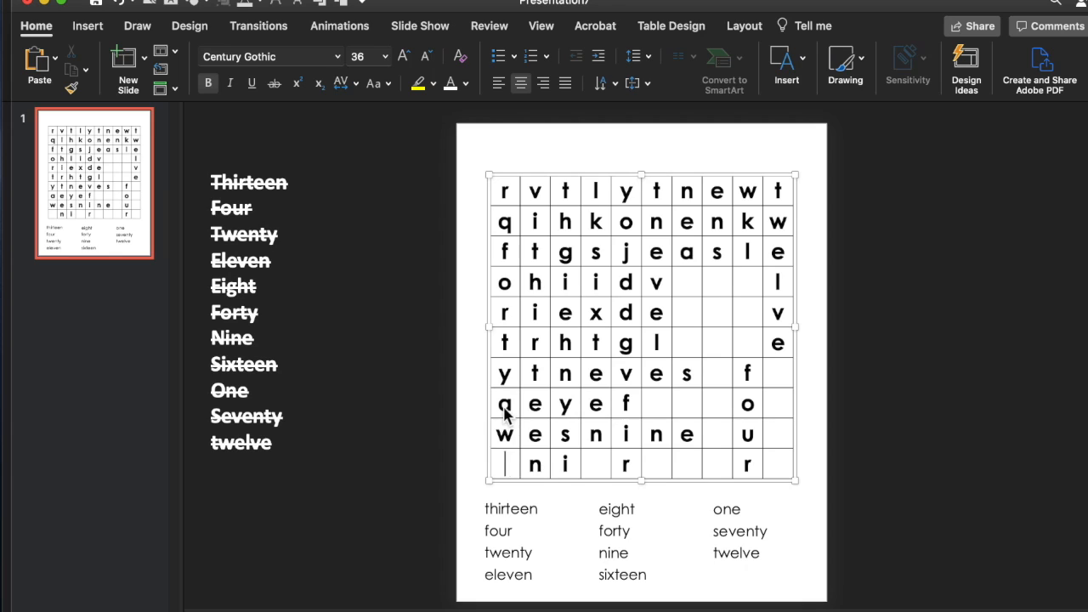
Fill the empty cells of rows 4 to 7 with t, e, w; h, y, q; g, j, m; and p, k.
{"action": "left_click", "coordinate": [687, 282]}
{"action": "key", "text": "t"}
{"action": "key", "text": "Right"}
{"action": "key", "text": "e"}
{"action": "key", "text": "Right"}
{"action": "key", "text": "w"}
{"action": "key", "text": "Down"}
{"action": "key", "text": "q"}
{"action": "key", "text": "Down"}
{"action": "key", "text": "m"}
{"action": "key", "text": "Left"}
{"action": "key", "text": "Left"}
{"action": "type", "text": "h"}
{"action": "key", "text": "Right"}
{"action": "type", "text": "y"}
{"action": "key", "text": "Down"}
{"action": "key", "text": "y"}
Fill the empty cells of row 8 with v, b, y, i and those of row 9 with f, o.
{"action": "left_click", "coordinate": [656, 403]}
{"action": "key", "text": "v"}
{"action": "key", "text": "Right"}
{"action": "key", "text": "b"}
{"action": "key", "text": "Right"}
{"action": "key", "text": "y"}
{"action": "key", "text": "Down"}
{"action": "key", "text": "f"}
{"action": "key", "text": "Down"}
Fill the remaining empty cells of the table's last row with r, g, a, e and y.
{"action": "left_click", "coordinate": [595, 465]}
{"action": "type", "text": "r"}
{"action": "key", "text": "Right"}
{"action": "key", "text": "Right"}
{"action": "key", "text": "g"}
{"action": "key", "text": "Right"}
{"action": "key", "text": "a"}
{"action": "key", "text": "Right"}
{"action": "key", "text": "e"}
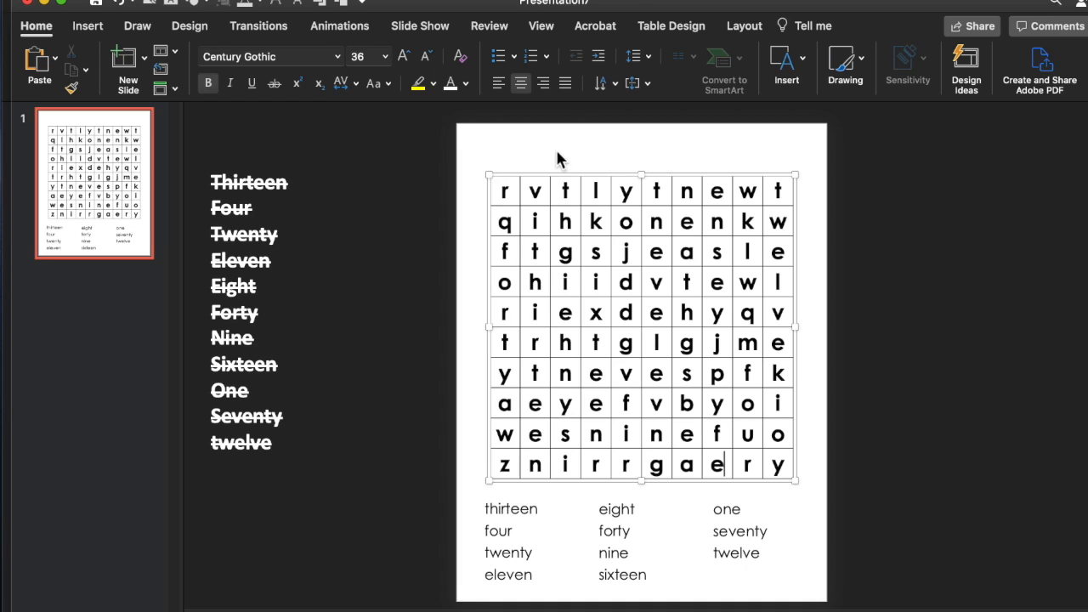
Delete the struck-through word list beside the slide.
{"action": "left_click", "coordinate": [287, 465]}
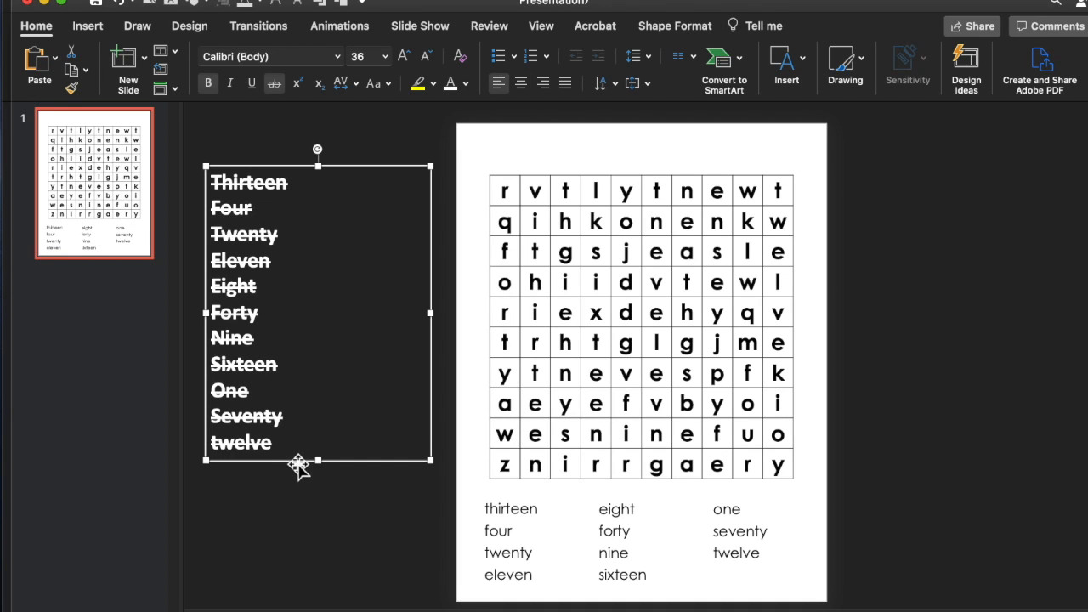
{"action": "key", "text": "Delete"}
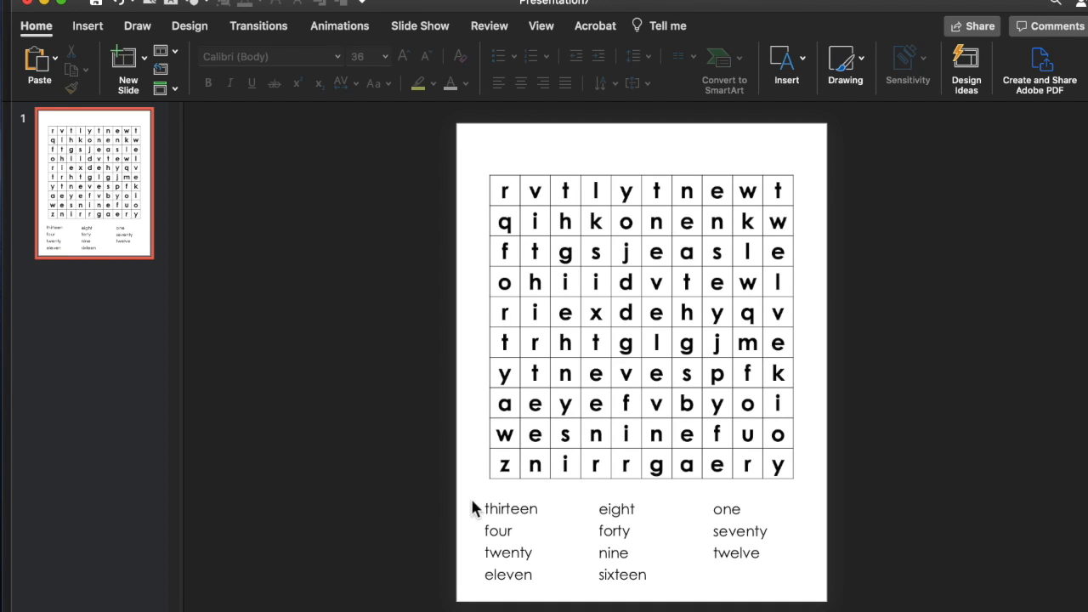
Copy the "thirteen" text box to above the table and change its text to "Word Search Puzzle #2".
{"action": "left_click", "coordinate": [505, 518]}
{"action": "left_click_drag", "start_coordinate": [531, 527], "coordinate": [632, 153]}
{"action": "double_click", "coordinate": [631, 155]}
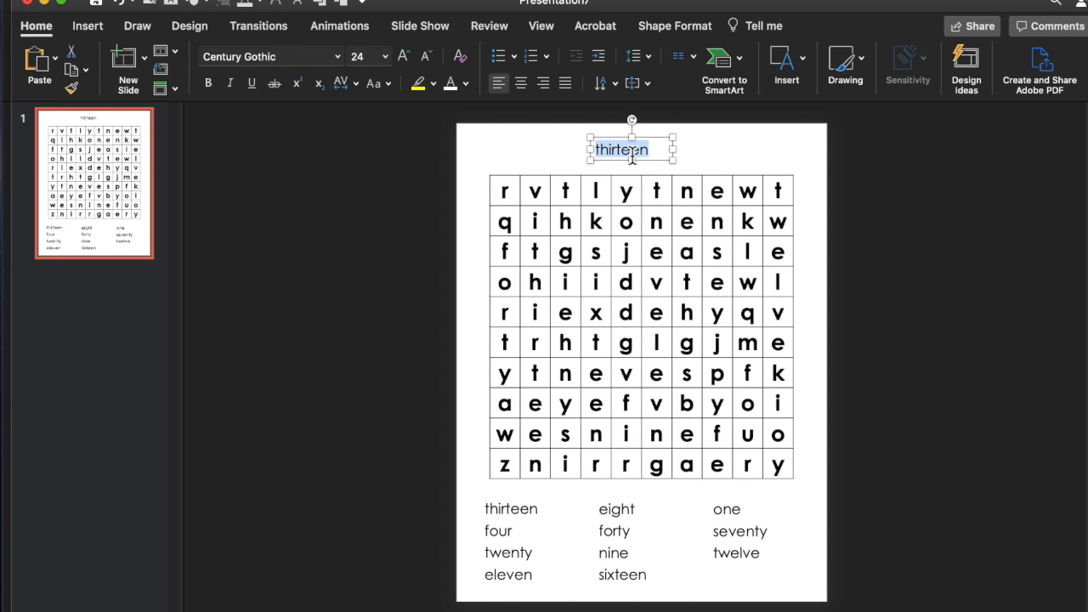
{"action": "type", "text": "W"}
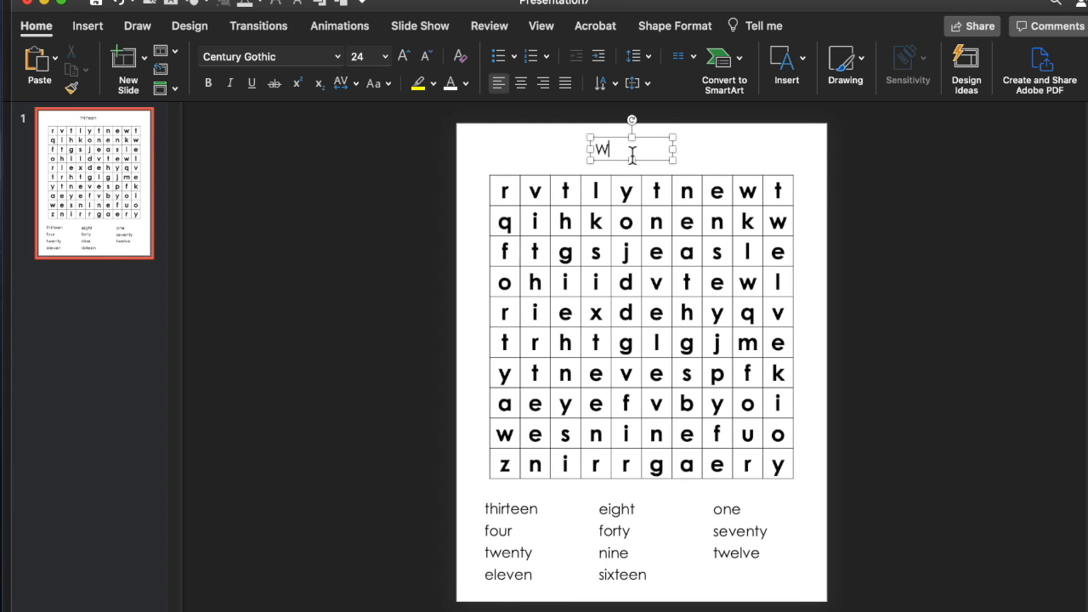
{"action": "type", "text": "ord Searc"}
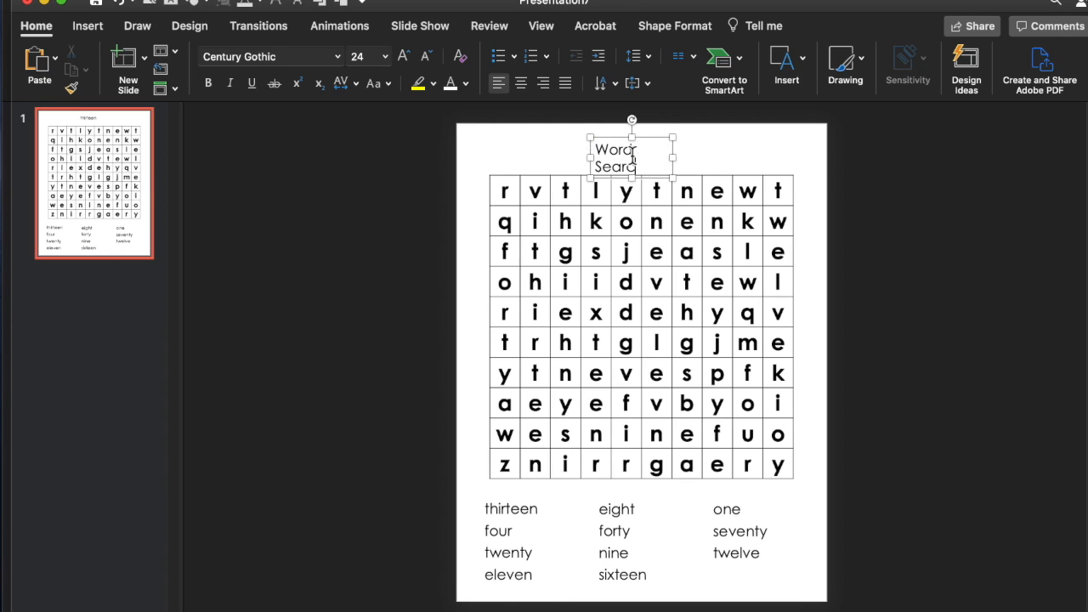
{"action": "type", "text": "h Puzzle #2"}
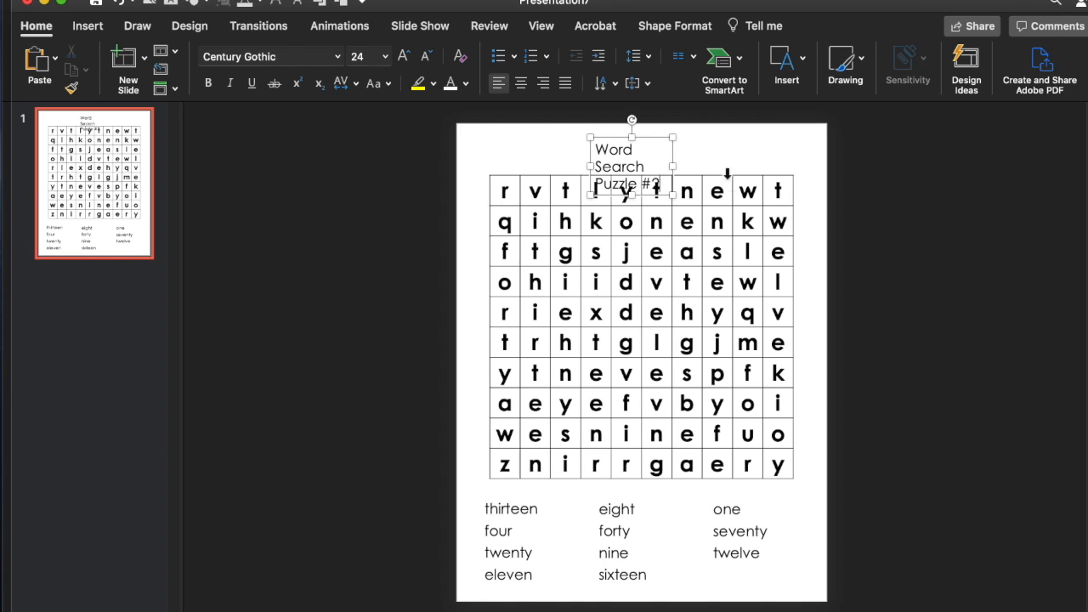
Widen the title box on both sides to fit one line and add "- Numbers" to the title.
{"action": "left_click_drag", "start_coordinate": [678, 174], "coordinate": [782, 162]}
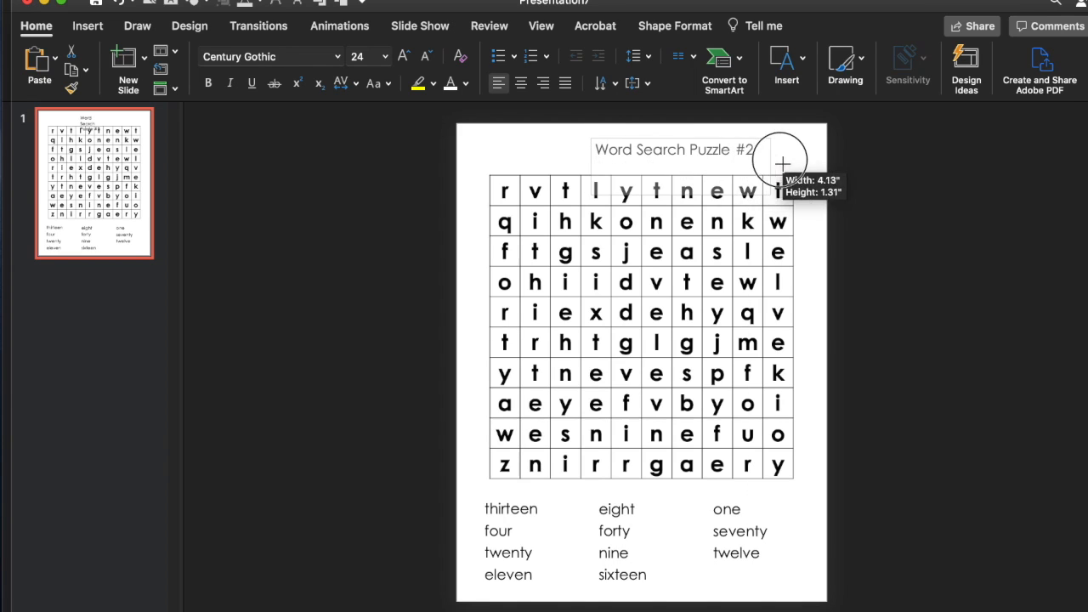
{"action": "left_click_drag", "start_coordinate": [593, 157], "coordinate": [504, 150]}
{"action": "left_click", "coordinate": [668, 150]}
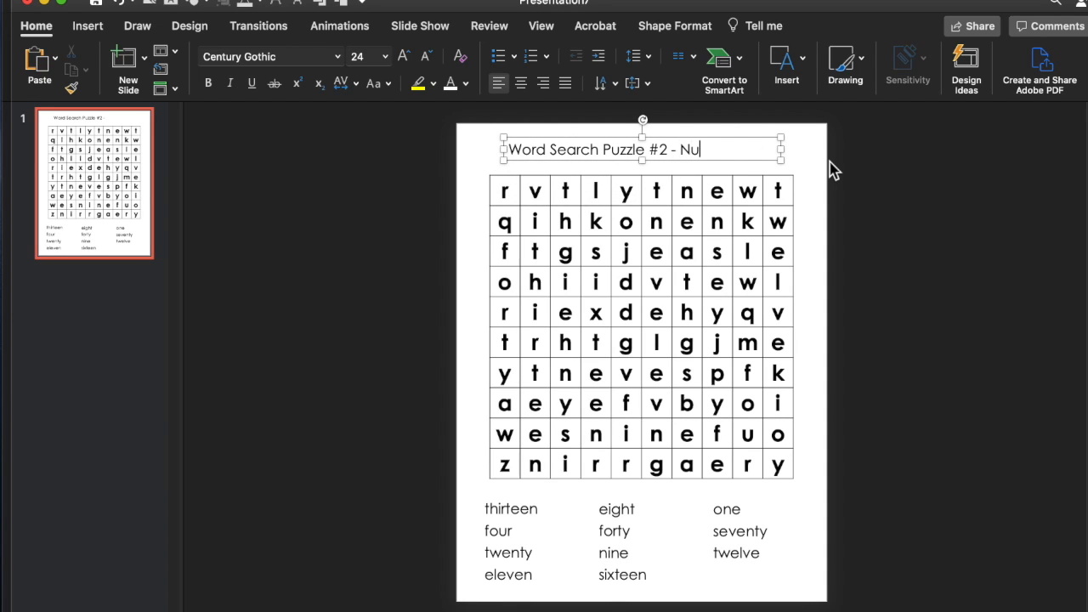
Make the whole title bold and enlarge it to 36 pt.
{"action": "triple_click", "coordinate": [685, 150]}
{"action": "left_click", "coordinate": [209, 82]}
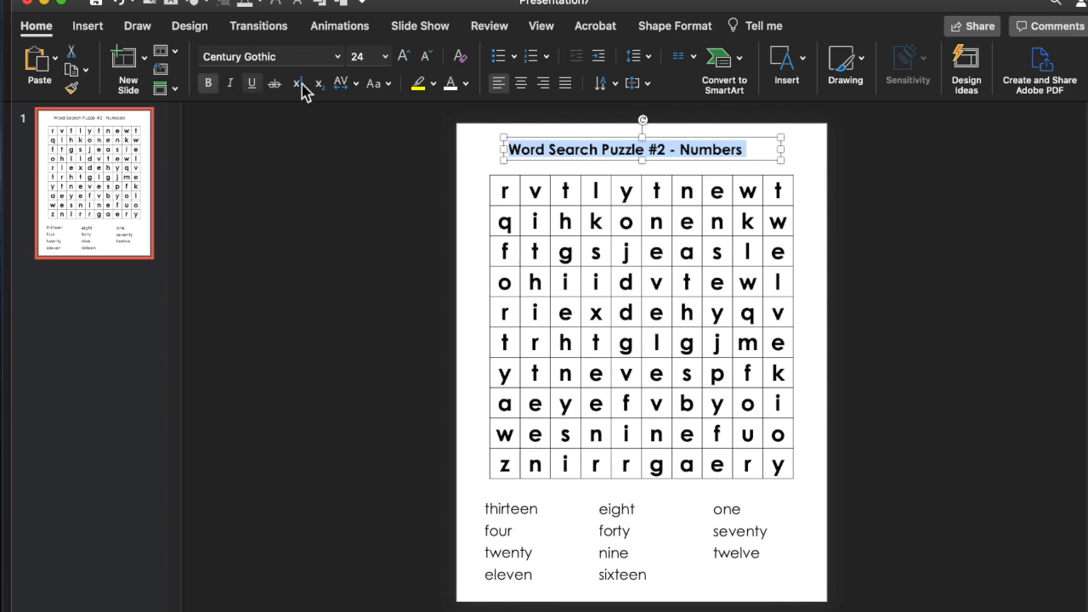
{"action": "left_click", "coordinate": [404, 56]}
{"action": "left_click", "coordinate": [404, 56]}
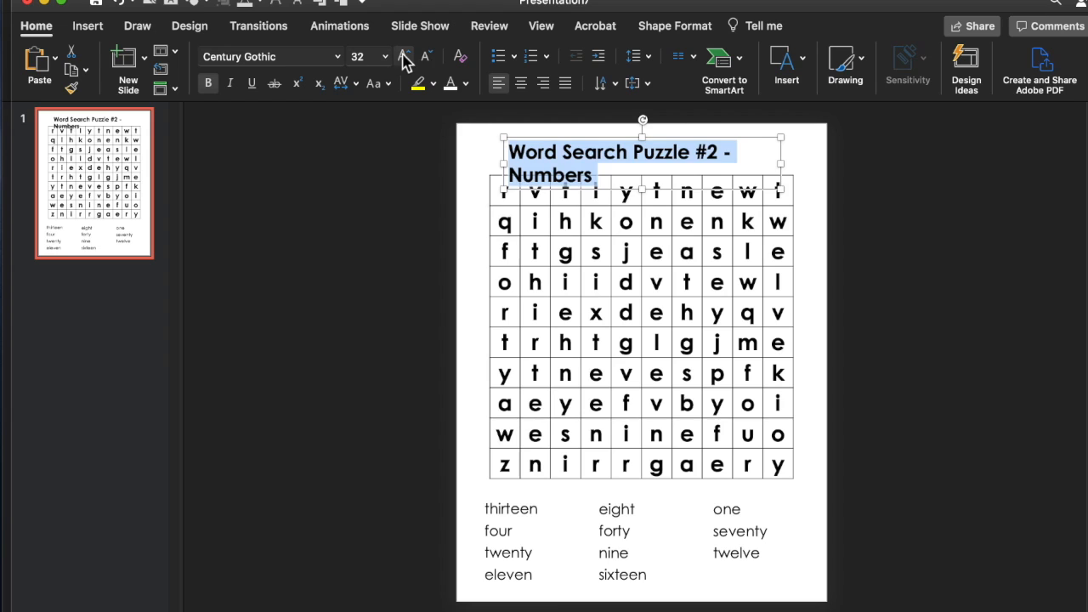
{"action": "left_click", "coordinate": [404, 57]}
Widen the title box to about the full page width and move it up to the page's upper edge.
{"action": "left_click", "coordinate": [787, 165]}
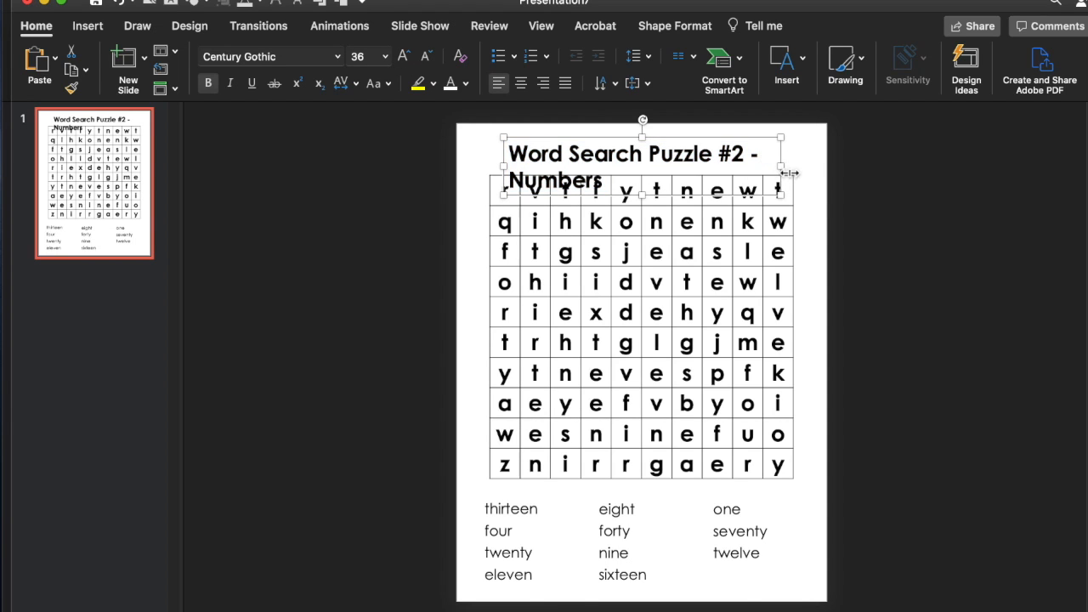
{"action": "left_click_drag", "start_coordinate": [787, 166], "coordinate": [834, 167]}
{"action": "left_click_drag", "start_coordinate": [504, 178], "coordinate": [464, 167]}
{"action": "left_click_drag", "start_coordinate": [555, 168], "coordinate": [559, 151]}
Reduce the title text to 32 pt and centre it in its box.
{"action": "double_click", "coordinate": [559, 148]}
{"action": "triple_click", "coordinate": [559, 148]}
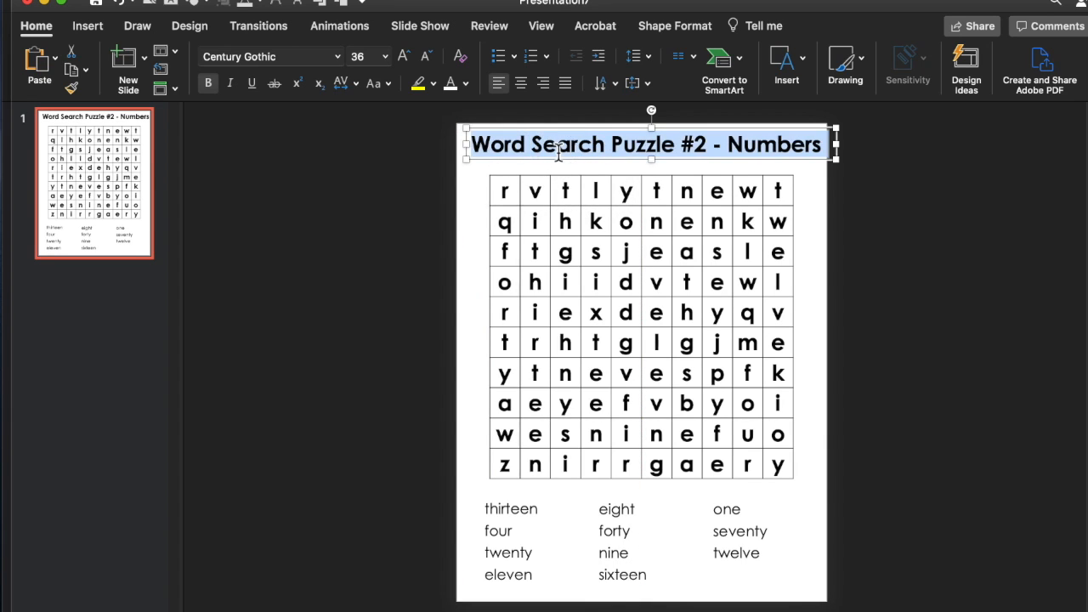
{"action": "left_click", "coordinate": [426, 58]}
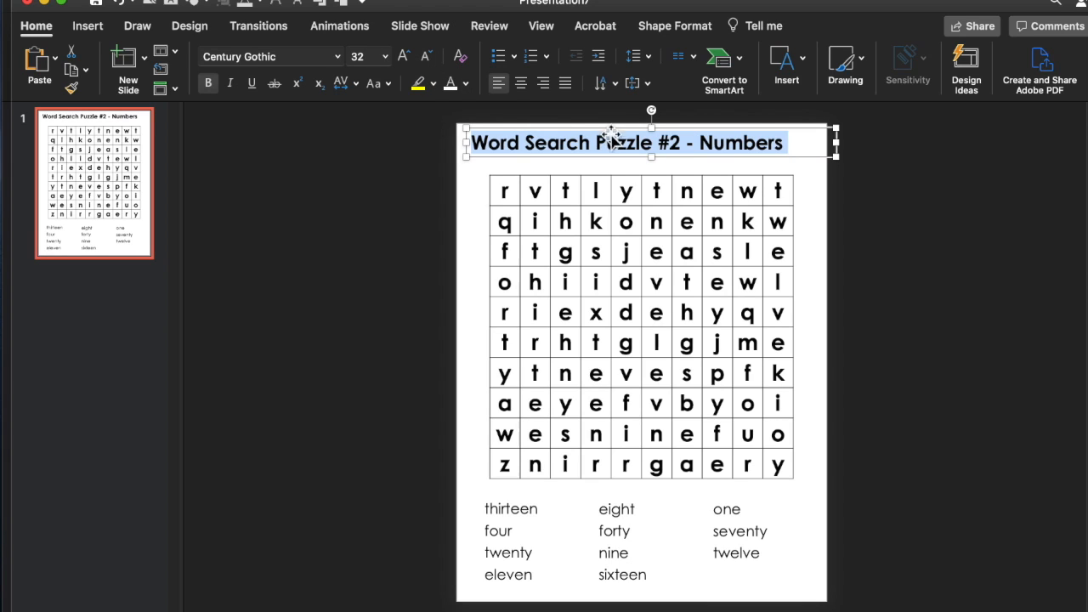
{"action": "left_click", "coordinate": [521, 83]}
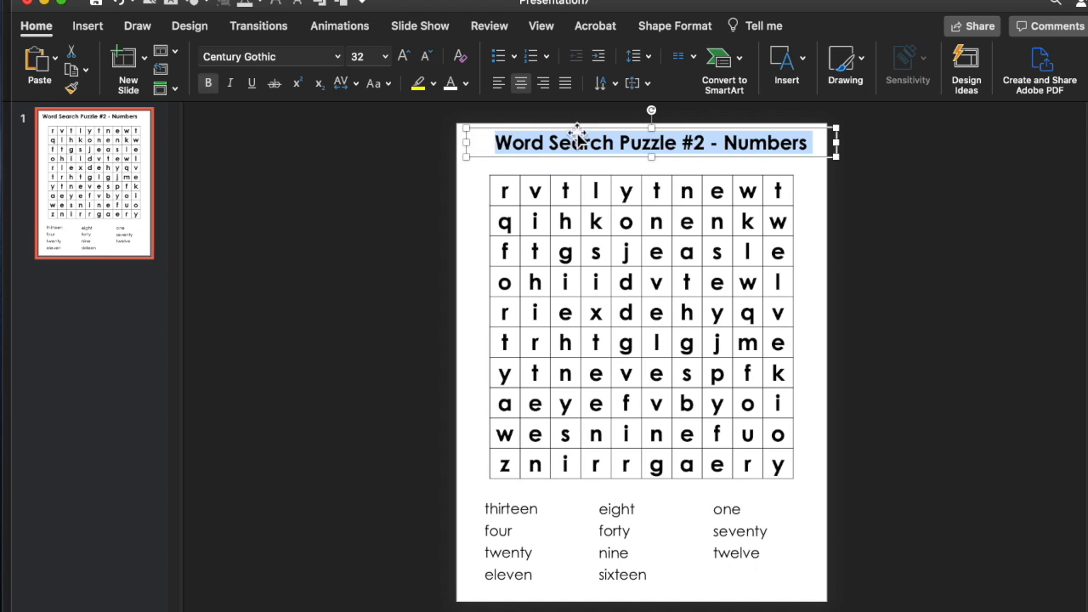
{"action": "left_click", "coordinate": [443, 209]}
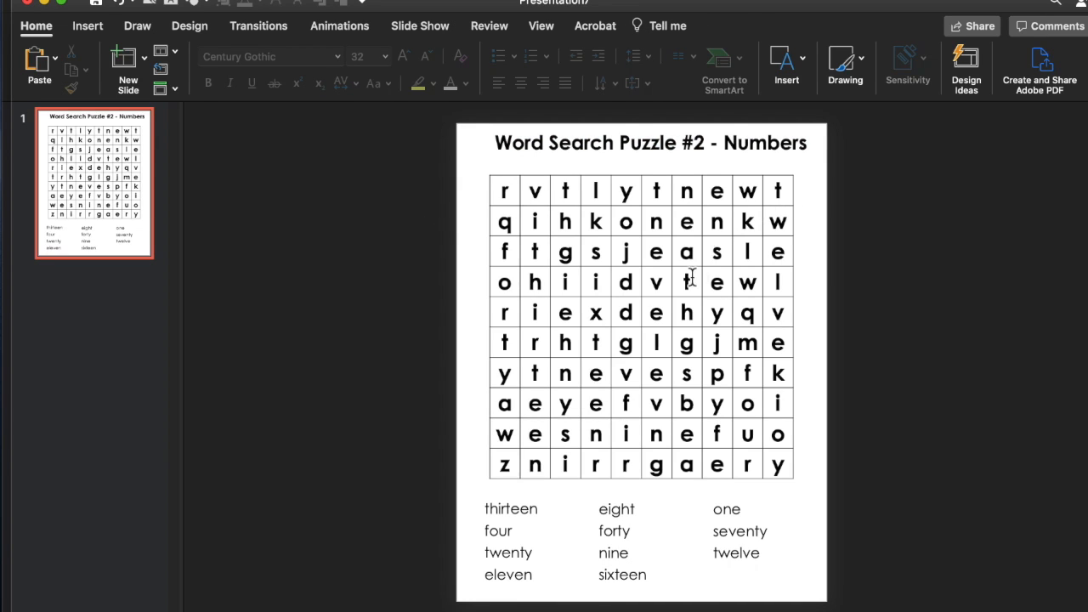
Move the letter table down slightly to make room beneath the title.
{"action": "left_click", "coordinate": [798, 261]}
{"action": "left_click_drag", "start_coordinate": [799, 263], "coordinate": [800, 270]}
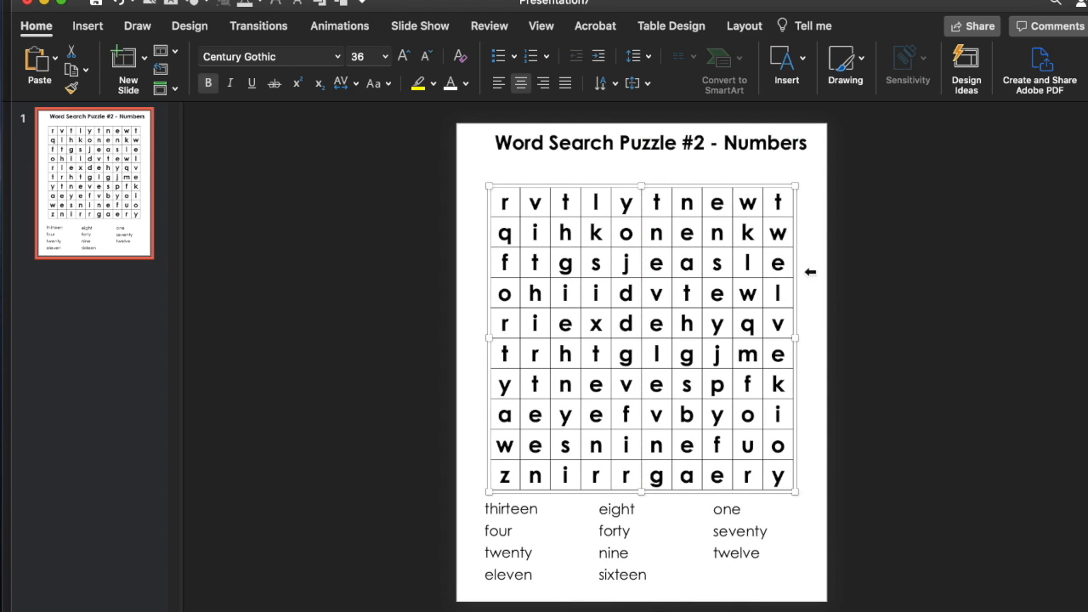
{"action": "left_click", "coordinate": [660, 170]}
Copy the "thirteen" box to between title and table and turn it into instructions for finding words forward, backward, top-down, and bottom-up.
{"action": "left_click", "coordinate": [538, 520]}
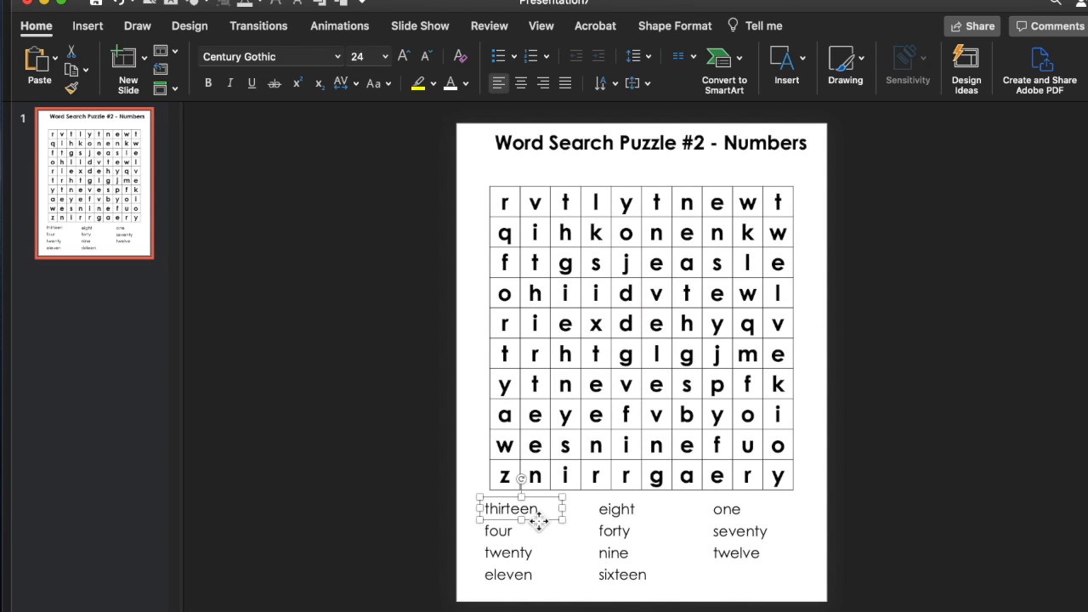
{"action": "left_click_drag", "start_coordinate": [538, 520], "coordinate": [627, 182]}
{"action": "double_click", "coordinate": [608, 174]}
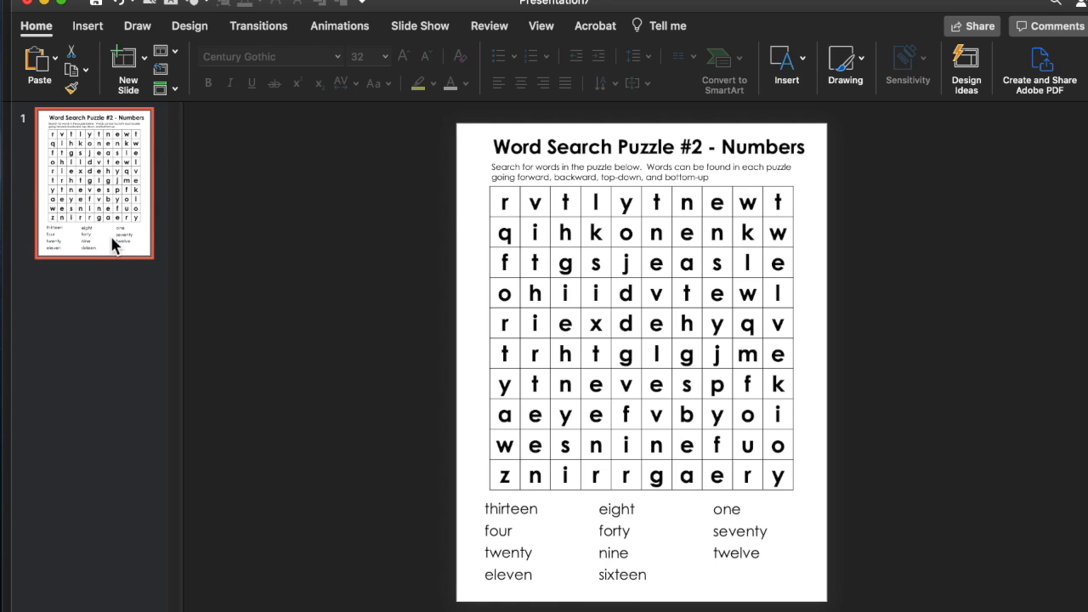
Duplicate the puzzle slide and, on the duplicate, turn a copy of the "thirteen" box into "Answer Key", wide enough for one line.
{"action": "key", "text": "super+d"}
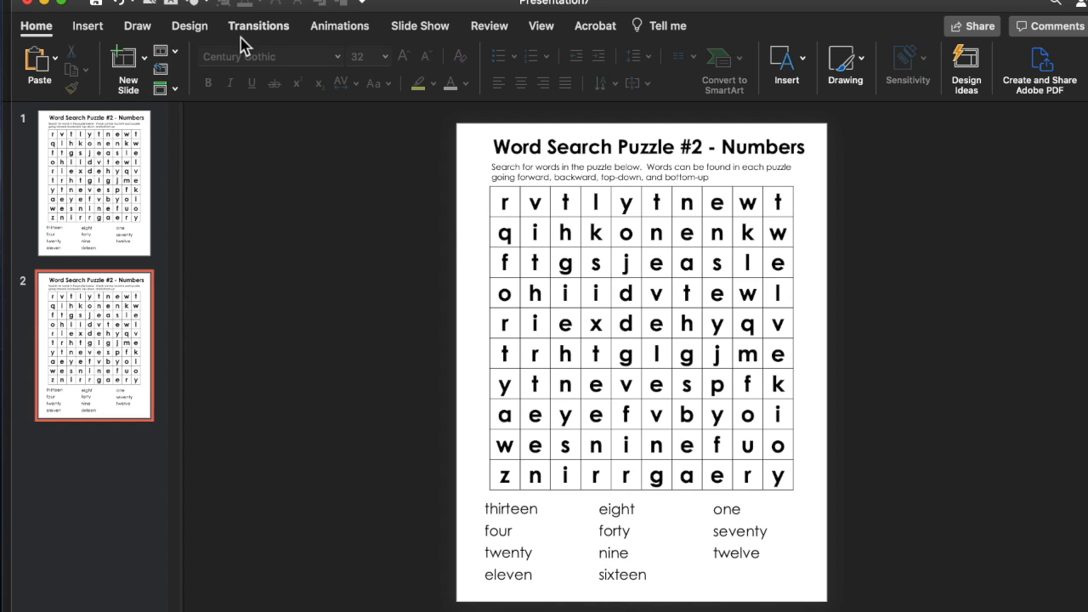
{"action": "left_click", "coordinate": [532, 510]}
{"action": "left_click_drag", "start_coordinate": [541, 529], "coordinate": [522, 306]}
{"action": "double_click", "coordinate": [521, 323]}
{"action": "type", "text": "A"}
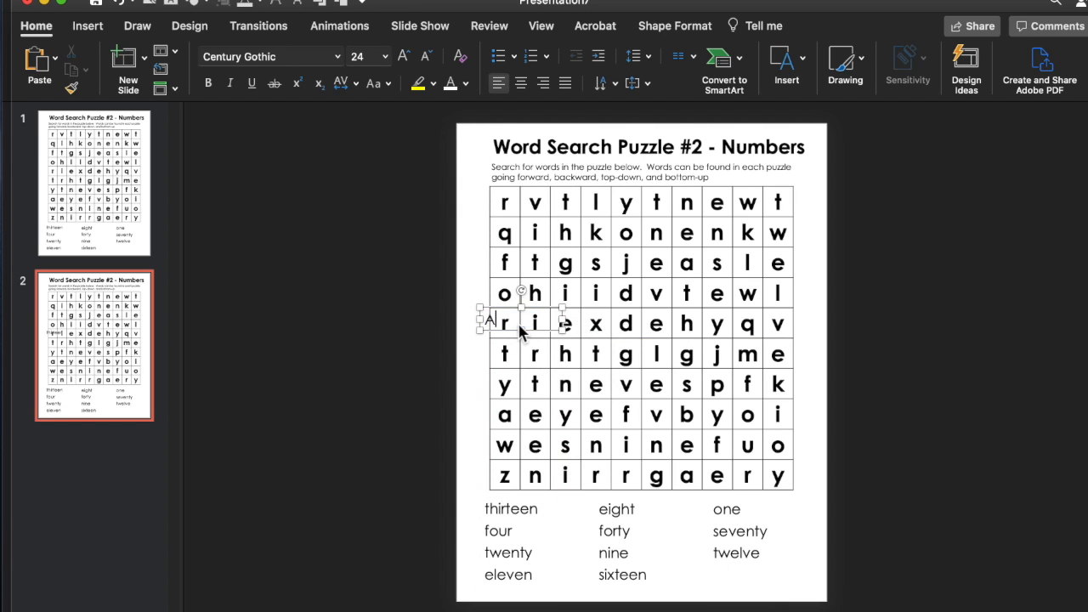
{"action": "type", "text": "nswer Key"}
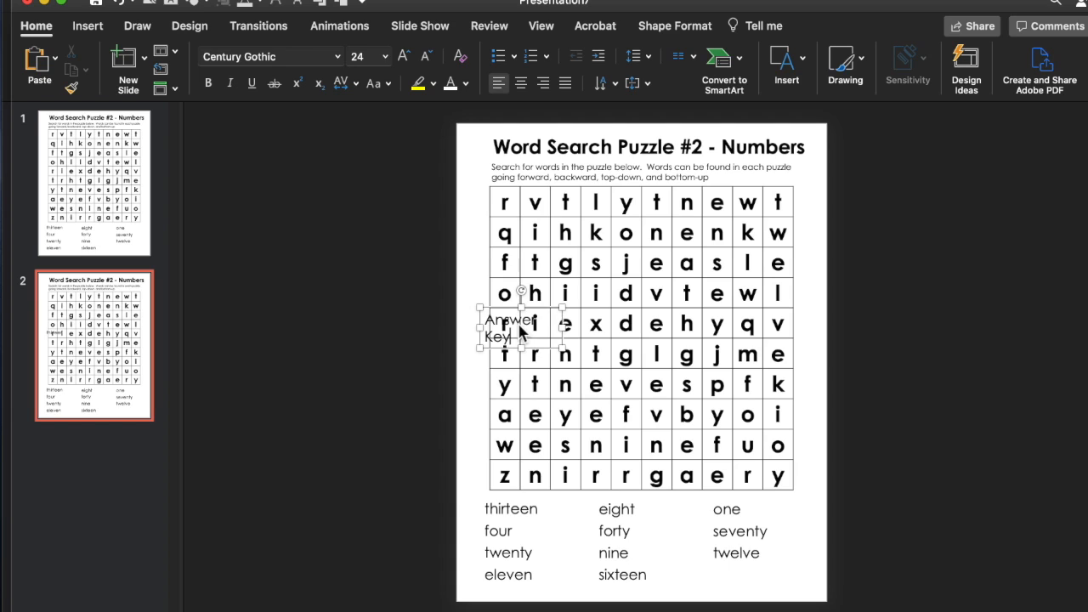
{"action": "left_click_drag", "start_coordinate": [567, 333], "coordinate": [617, 331]}
Make the "Answer Key" text red and bold.
{"action": "triple_click", "coordinate": [545, 327]}
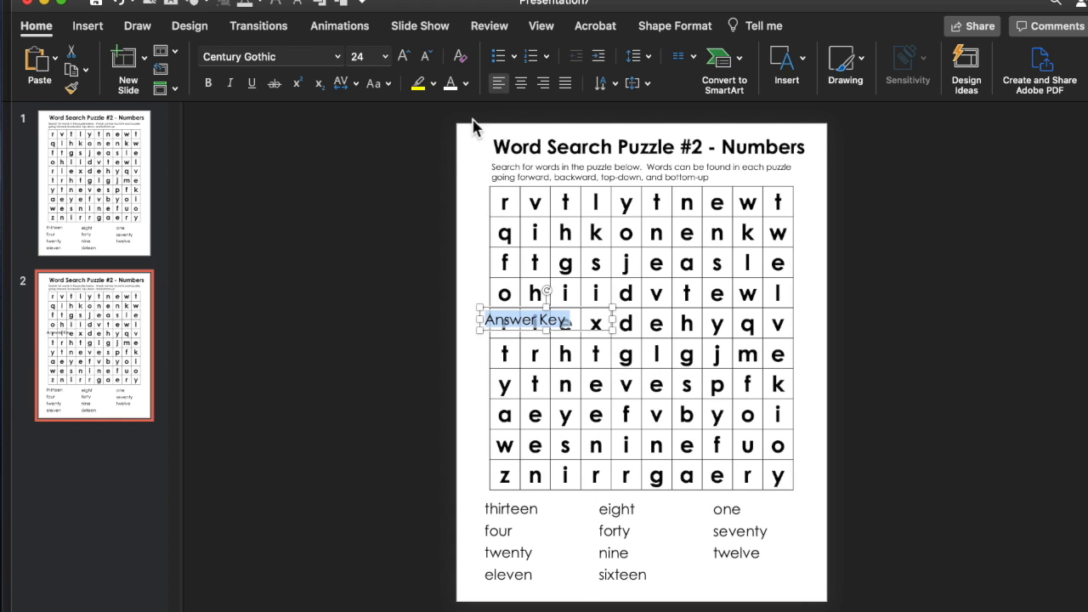
{"action": "left_click", "coordinate": [465, 84]}
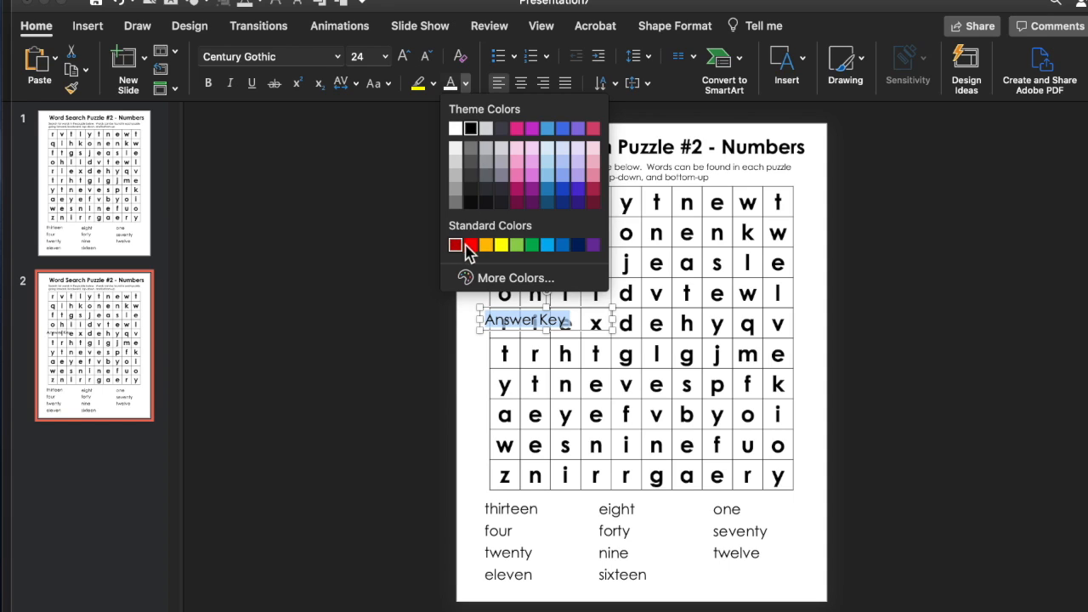
{"action": "left_click", "coordinate": [471, 247]}
{"action": "left_click", "coordinate": [213, 85]}
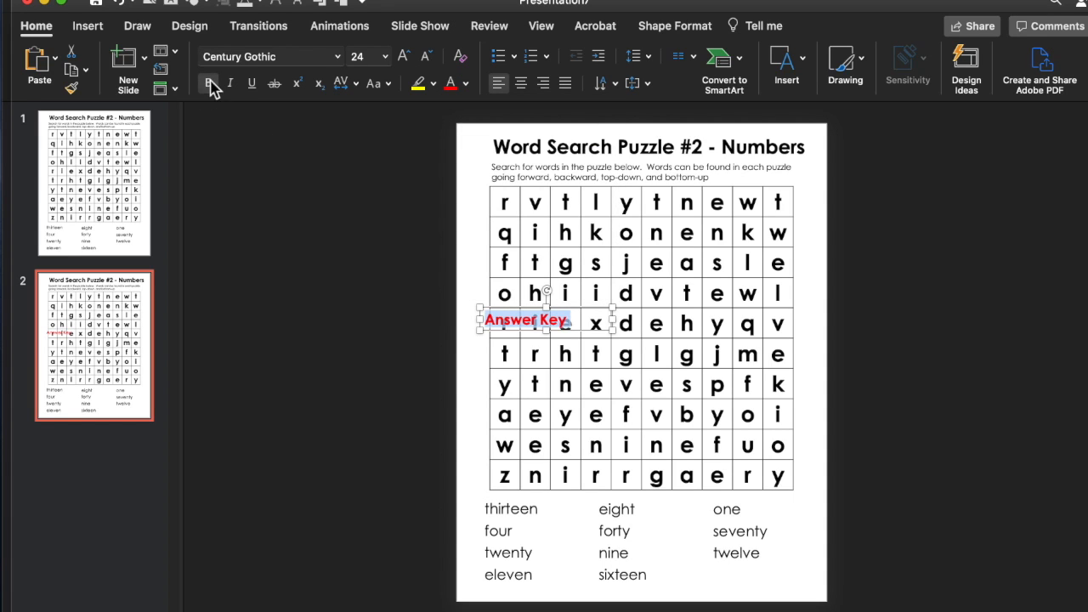
Stack the "Answer Key" letters vertically in a tall, narrow box placed in the page margin left of the letter grid.
{"action": "left_click", "coordinate": [495, 315]}
{"action": "left_click_drag", "start_coordinate": [495, 315], "coordinate": [472, 272]}
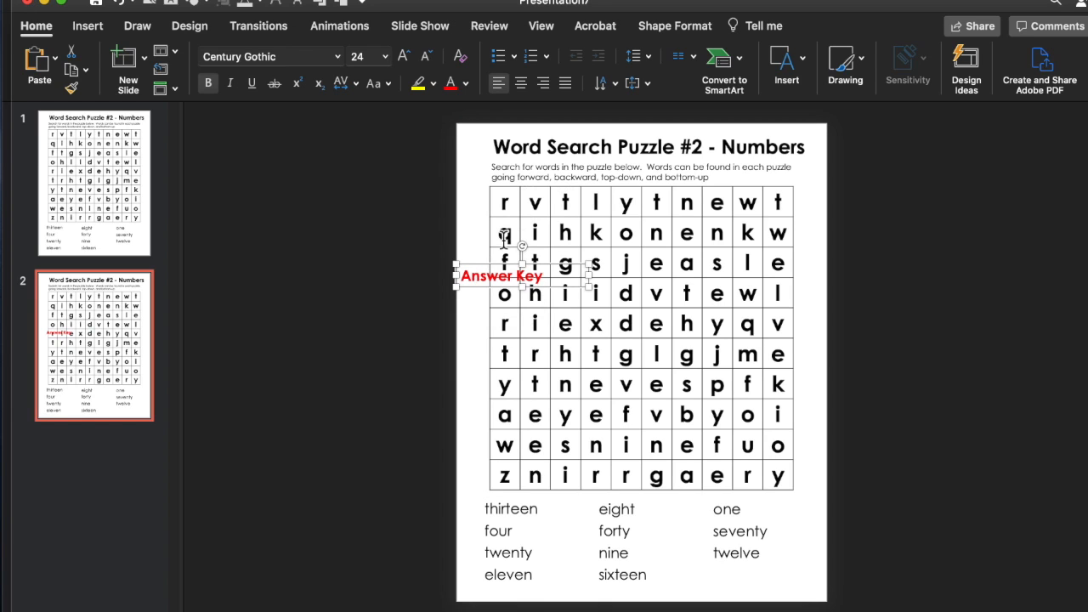
{"action": "left_click", "coordinate": [606, 83]}
{"action": "left_click", "coordinate": [660, 253]}
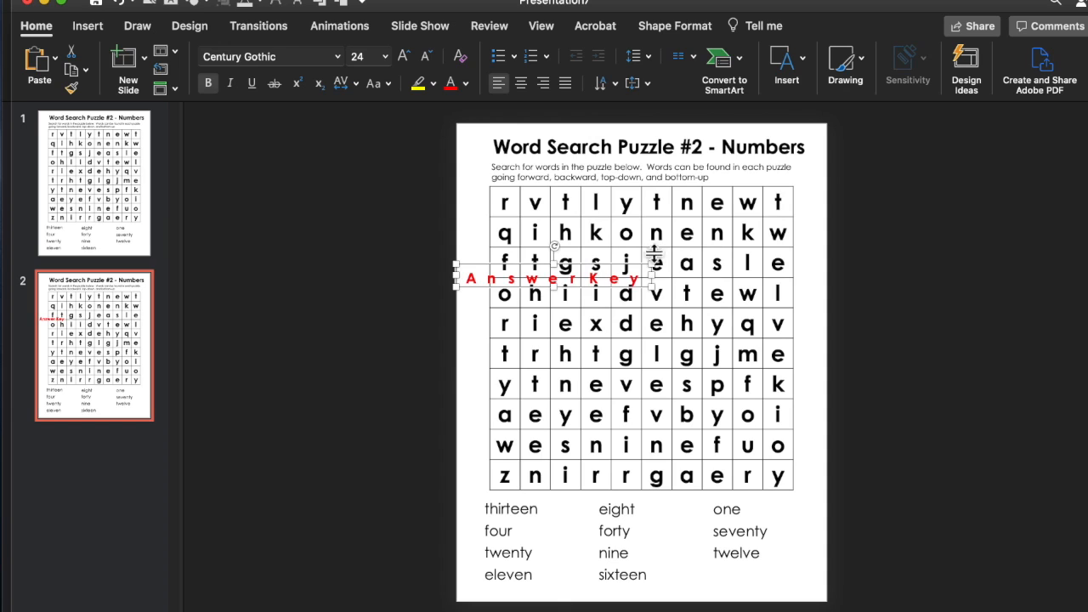
{"action": "left_click_drag", "start_coordinate": [558, 293], "coordinate": [551, 504]}
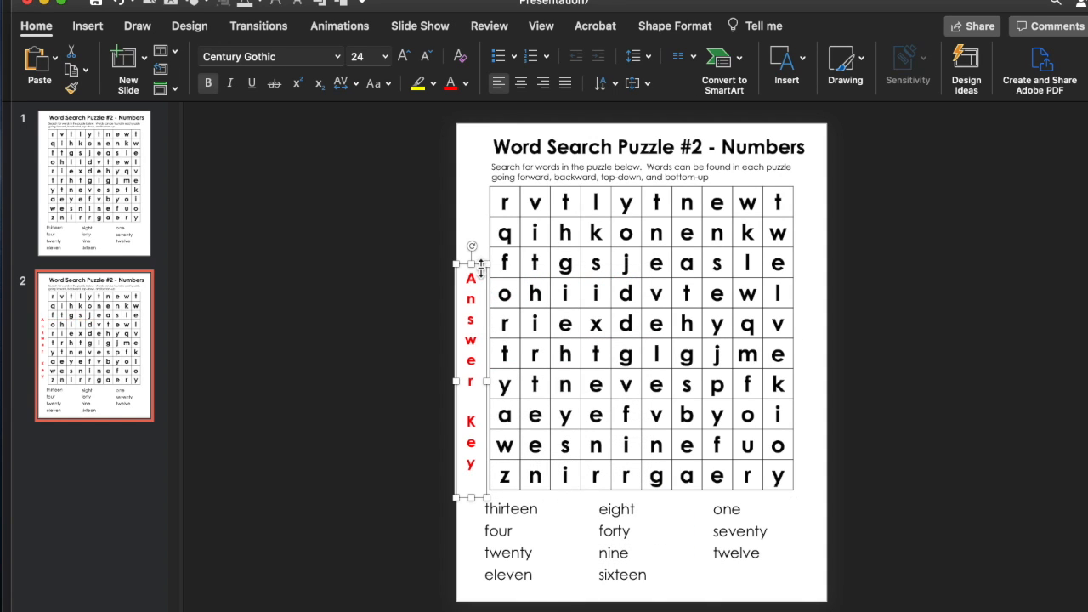
{"action": "left_click_drag", "start_coordinate": [482, 259], "coordinate": [483, 211]}
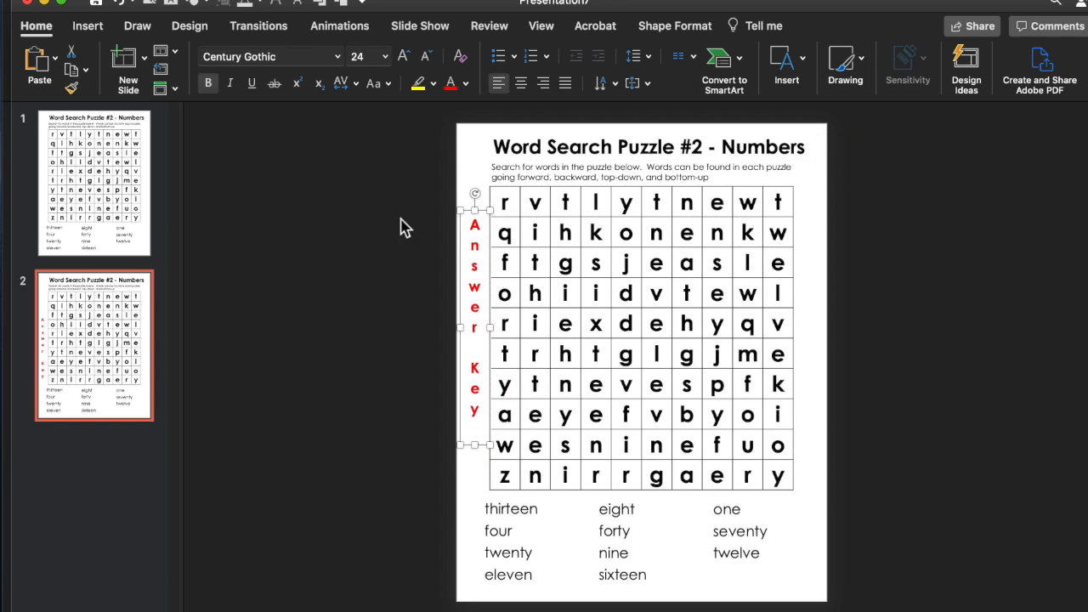
{"action": "left_click", "coordinate": [383, 229]}
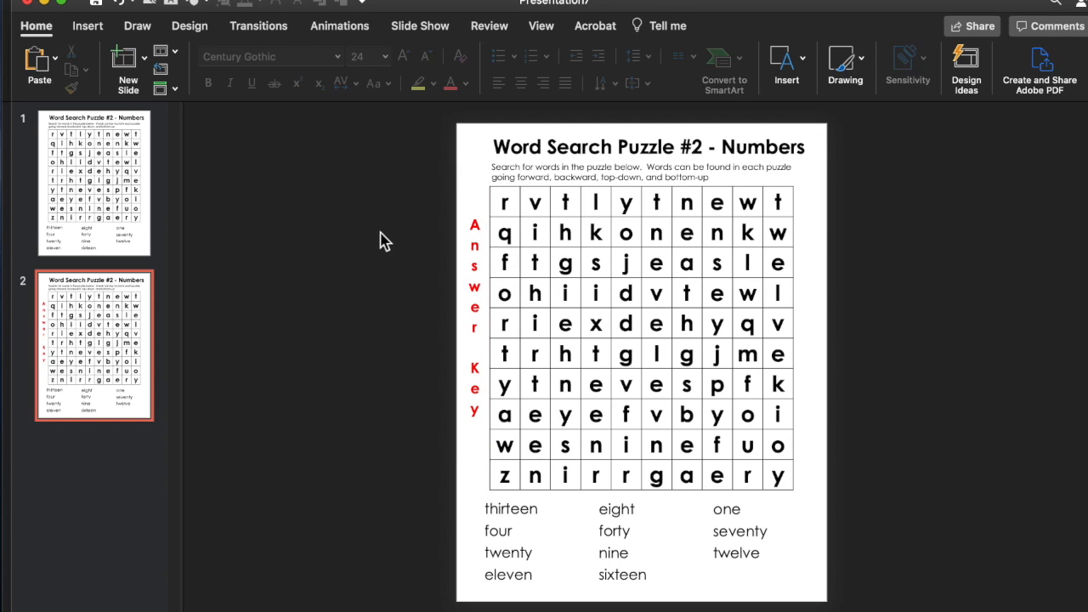
Save all objects of the first slide together as a PNG picture named "Puzzle 2 - Numbers" in the Word Search Puzzle folder.
{"action": "left_click", "coordinate": [103, 198]}
{"action": "left_click", "coordinate": [104, 302]}
{"action": "left_click", "coordinate": [116, 192]}
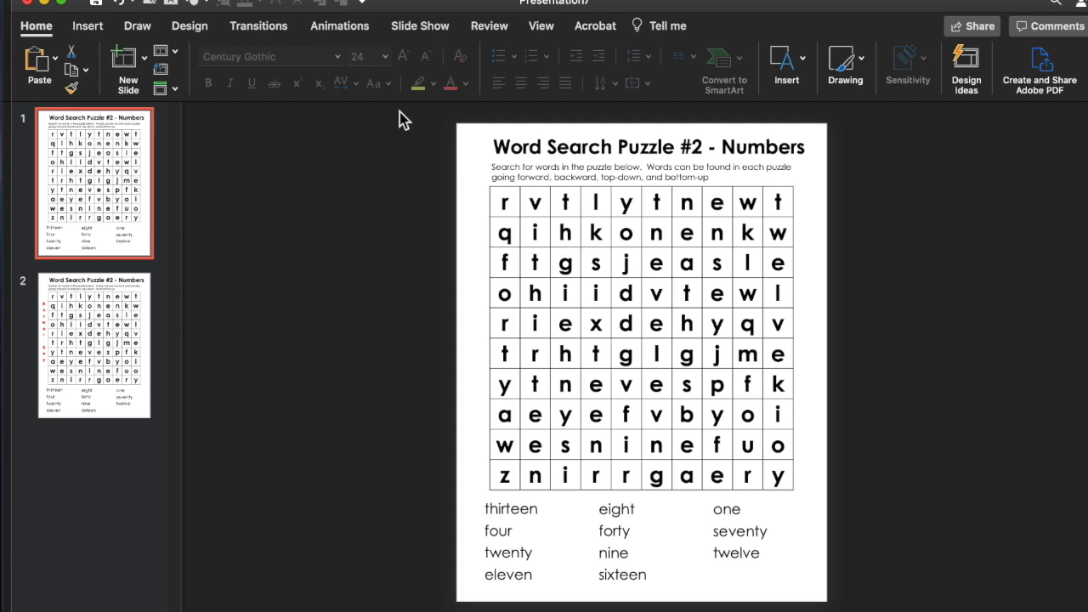
{"action": "left_click_drag", "start_coordinate": [412, 119], "coordinate": [842, 492]}
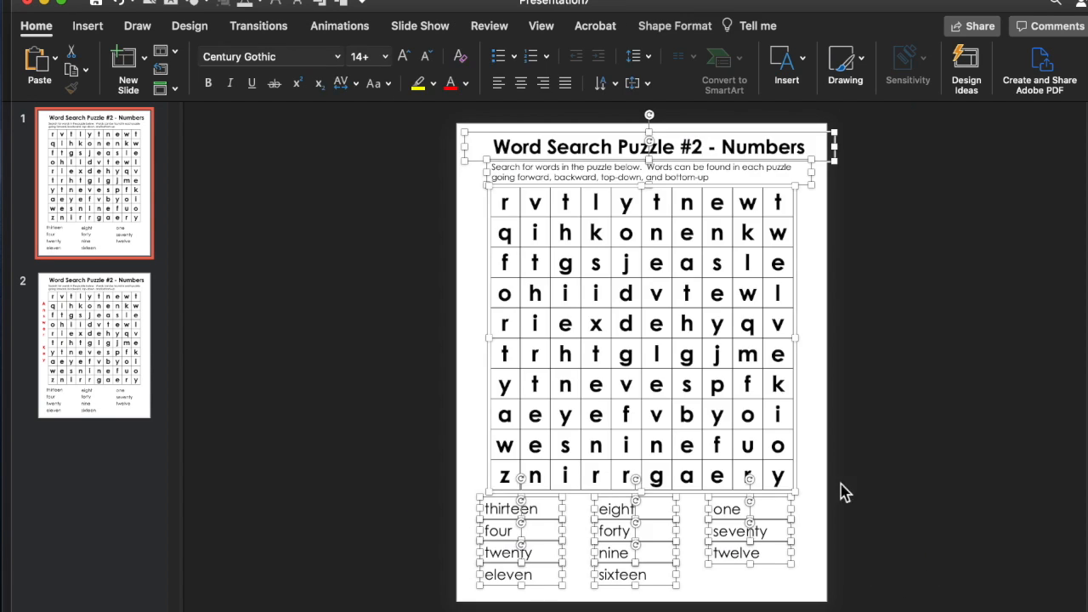
{"action": "right_click", "coordinate": [799, 247]}
{"action": "left_click", "coordinate": [842, 399]}
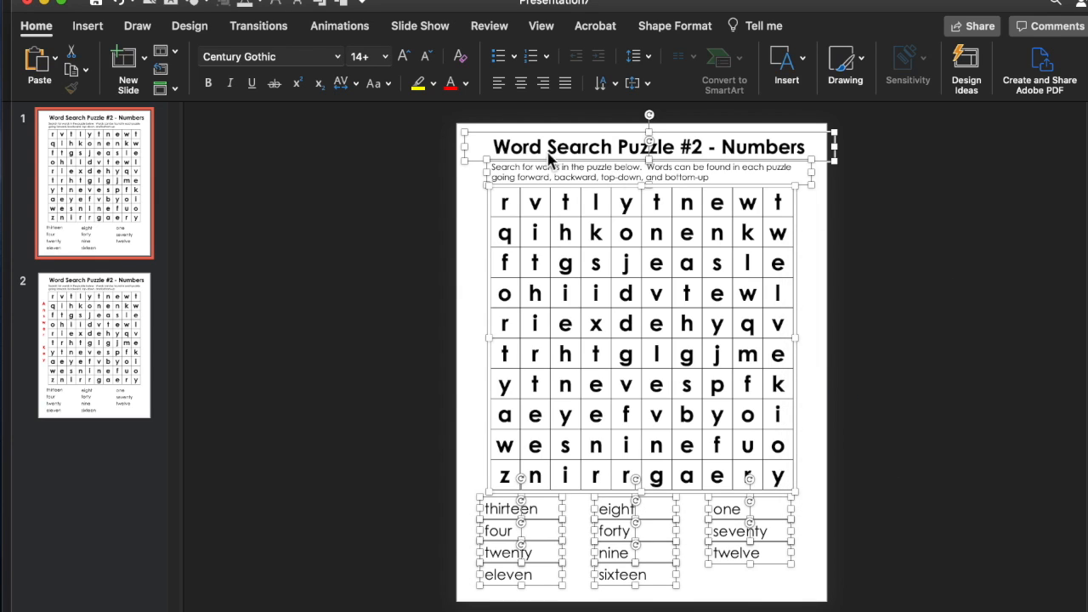
{"action": "type", "text": "Puzzle 2 - Numbers"}
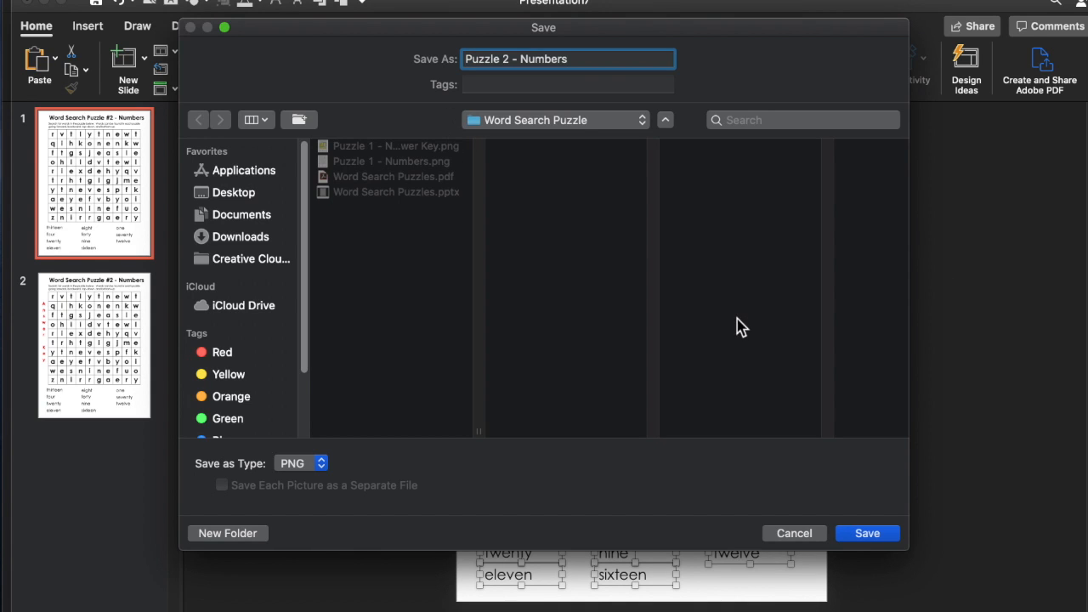
{"action": "left_click", "coordinate": [868, 536]}
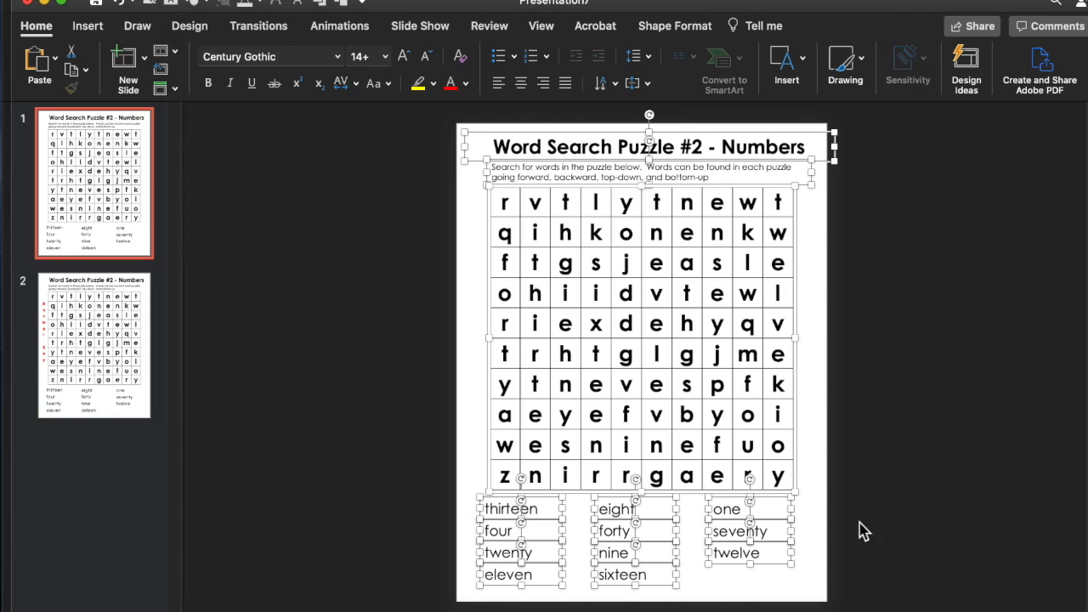
{"action": "left_click", "coordinate": [378, 303]}
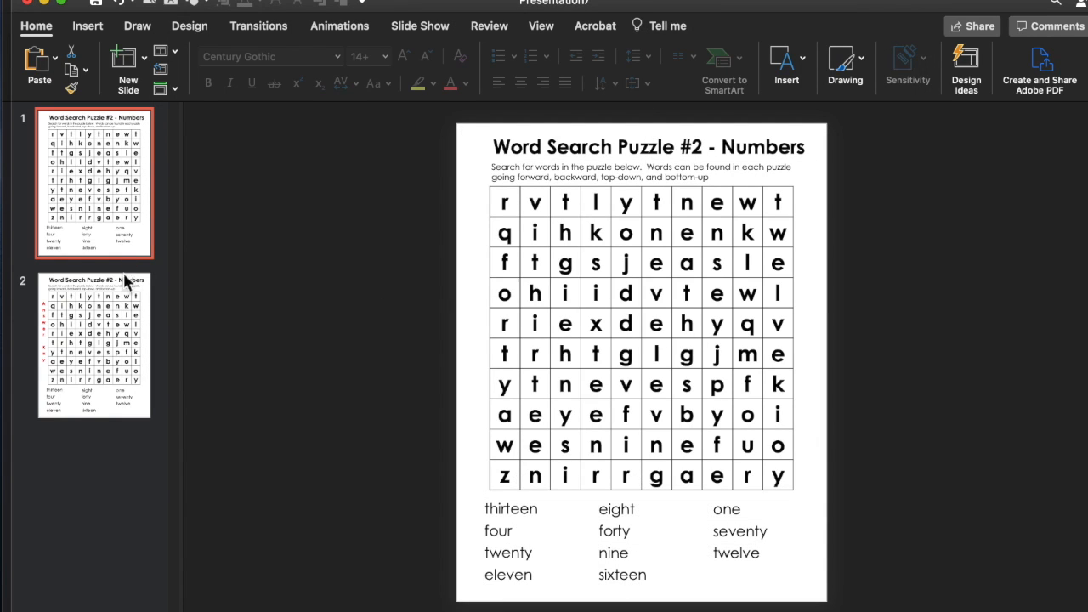
Add a blank slide after the second one and insert the picture Puzzle 2 - Numbers.png on it.
{"action": "left_click", "coordinate": [117, 467]}
{"action": "left_click", "coordinate": [144, 58]}
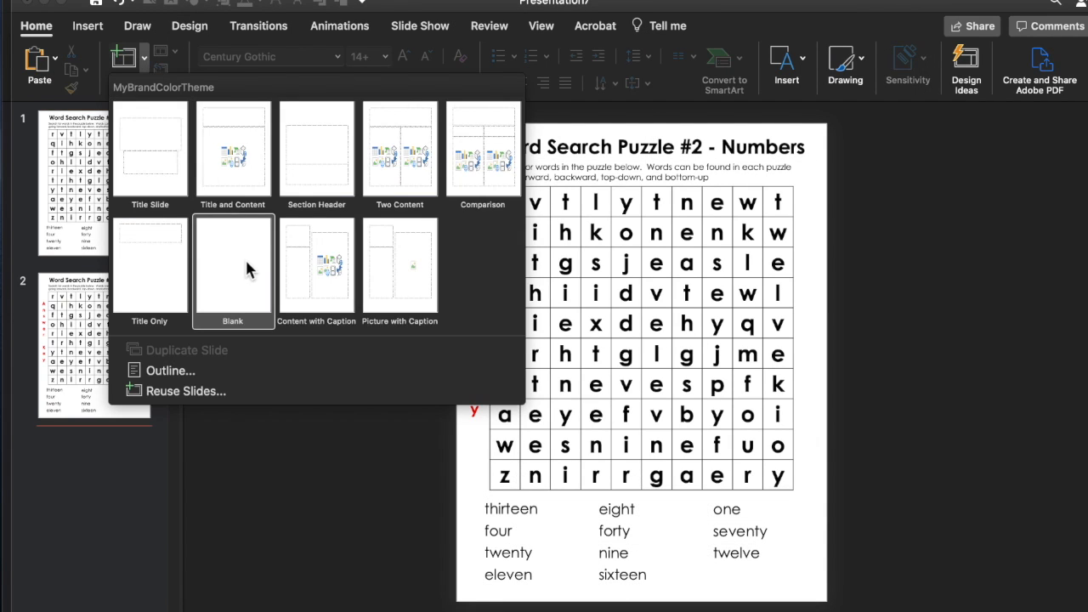
{"action": "left_click", "coordinate": [256, 267]}
{"action": "left_click", "coordinate": [562, 275]}
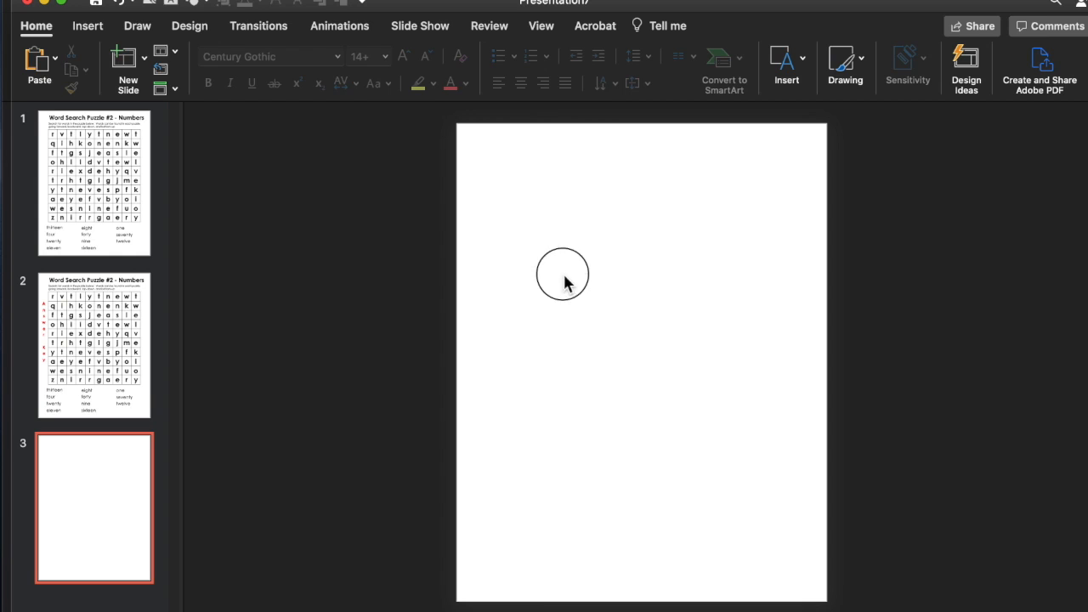
{"action": "left_click", "coordinate": [149, 4]}
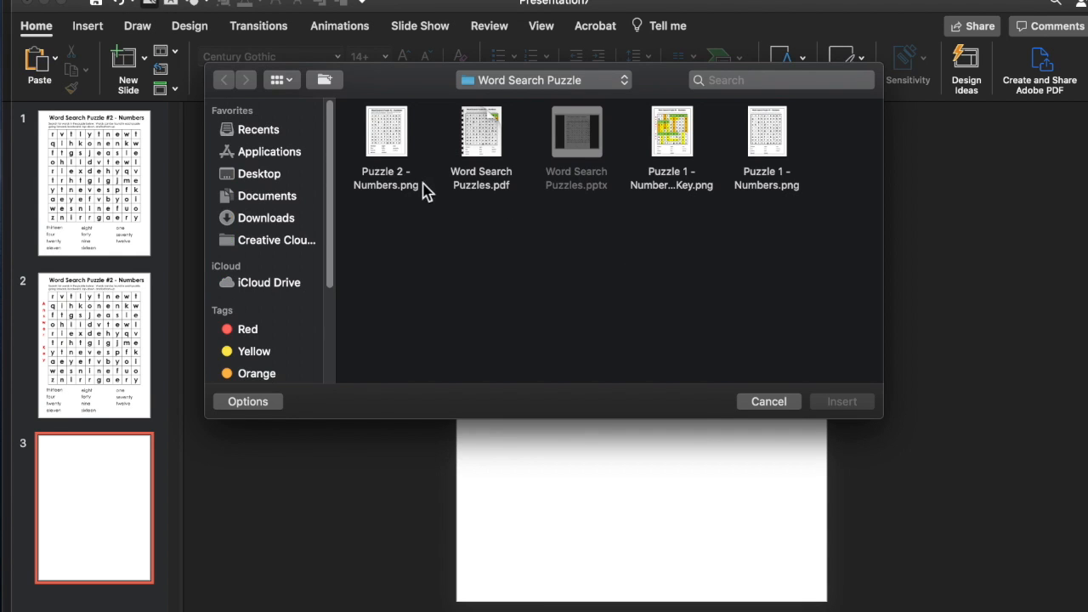
{"action": "double_click", "coordinate": [391, 138]}
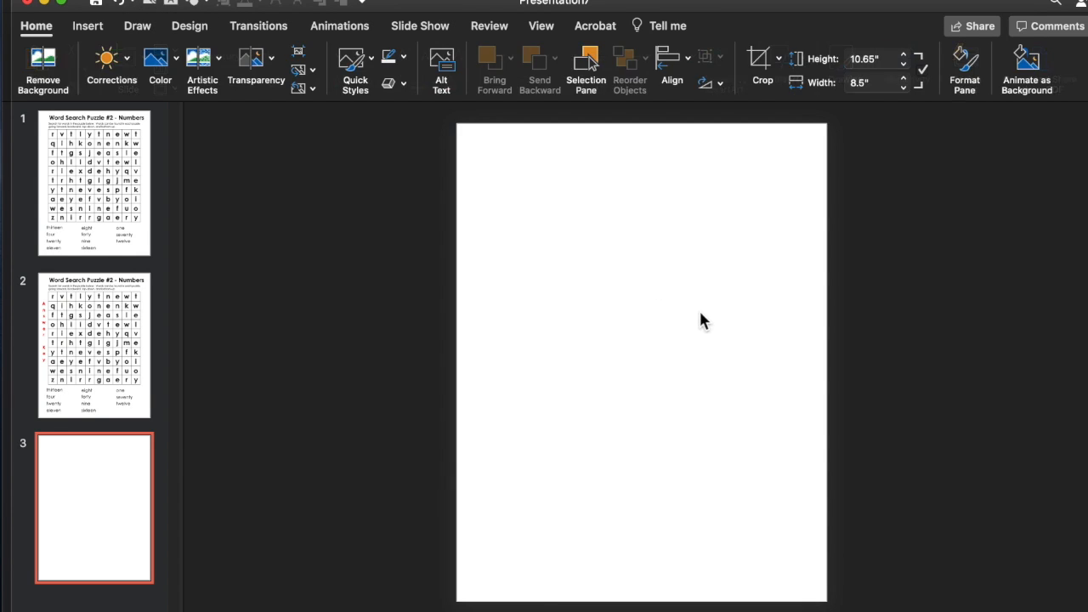
{"action": "left_click", "coordinate": [955, 305]}
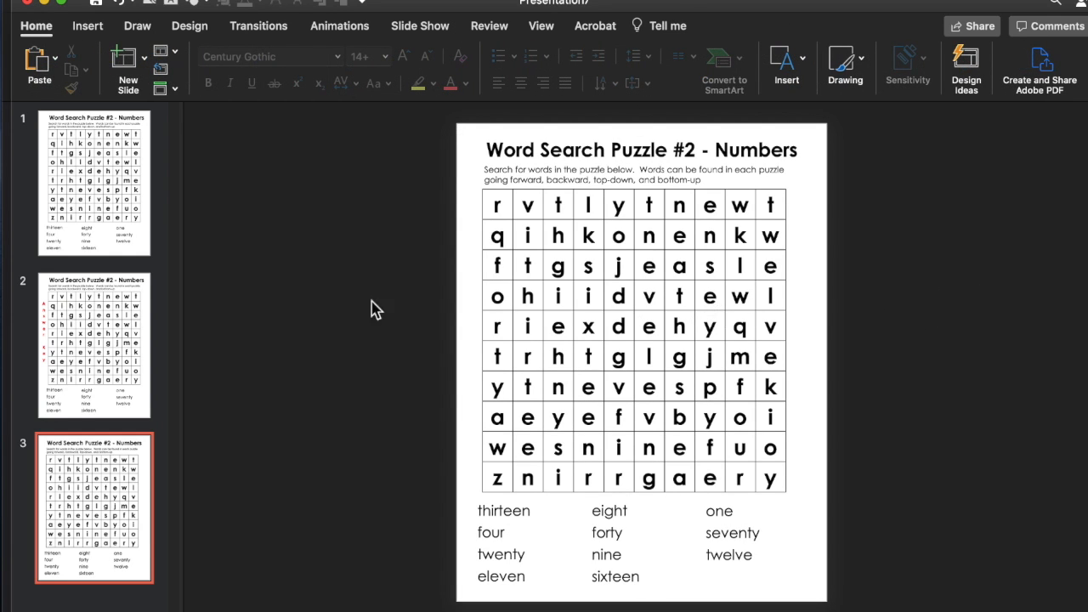
Select the cells of the backward word "twenty" in the grid's top row on the answer key slide.
{"action": "left_click", "coordinate": [109, 332]}
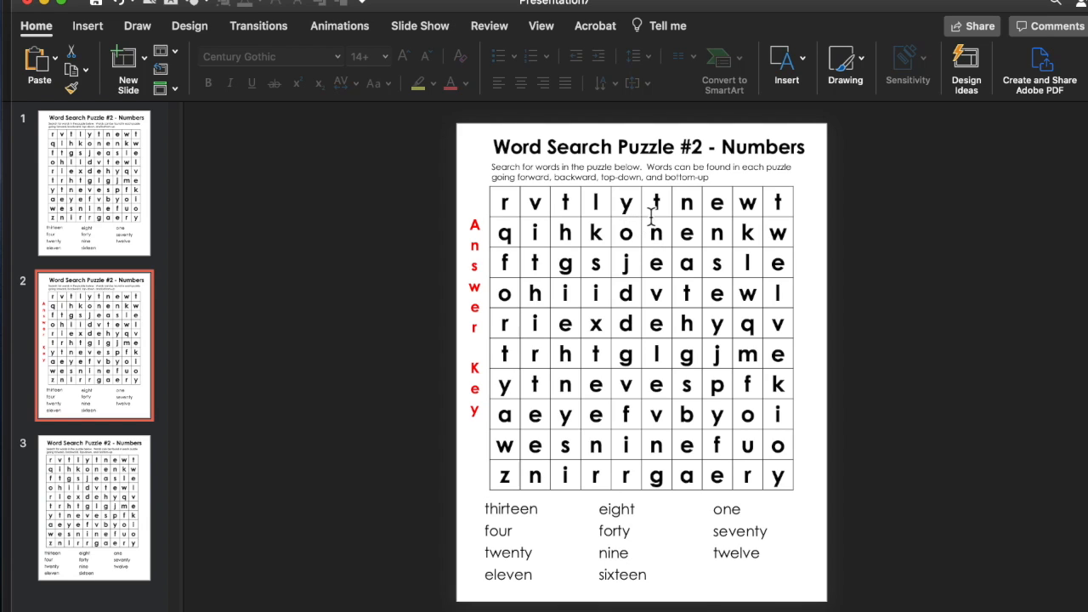
{"action": "left_click_drag", "start_coordinate": [780, 202], "coordinate": [626, 199]}
{"action": "left_click", "coordinate": [466, 84]}
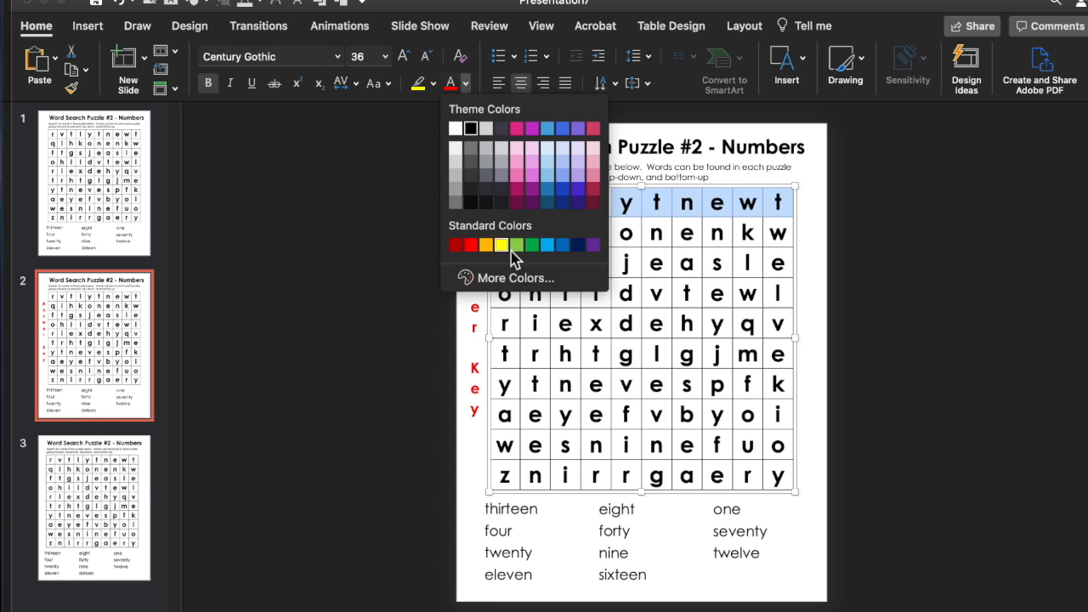
{"action": "left_click", "coordinate": [503, 245]}
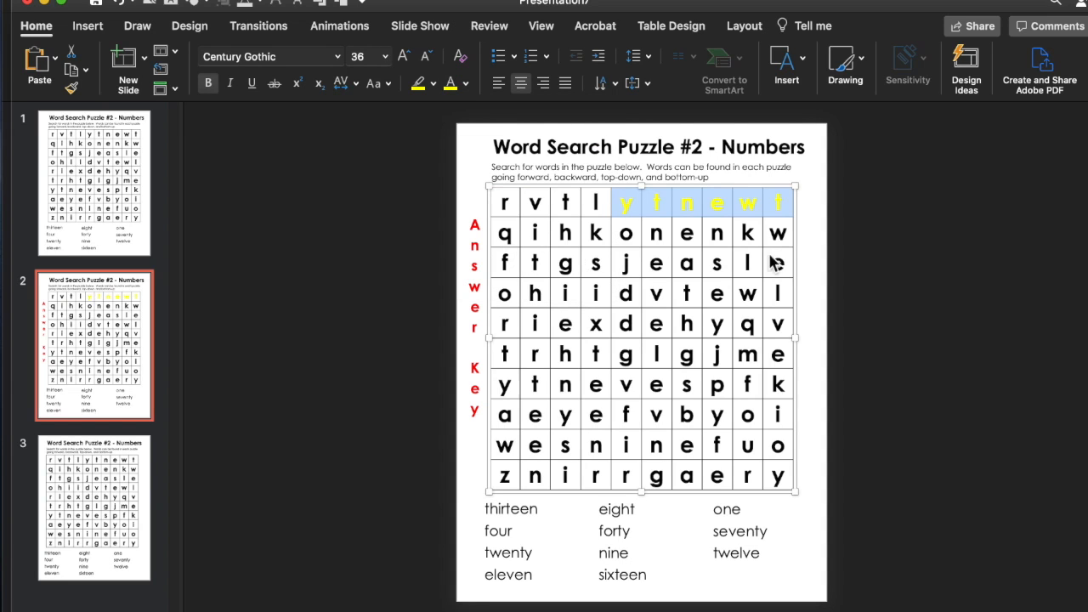
{"action": "key", "text": "super+z"}
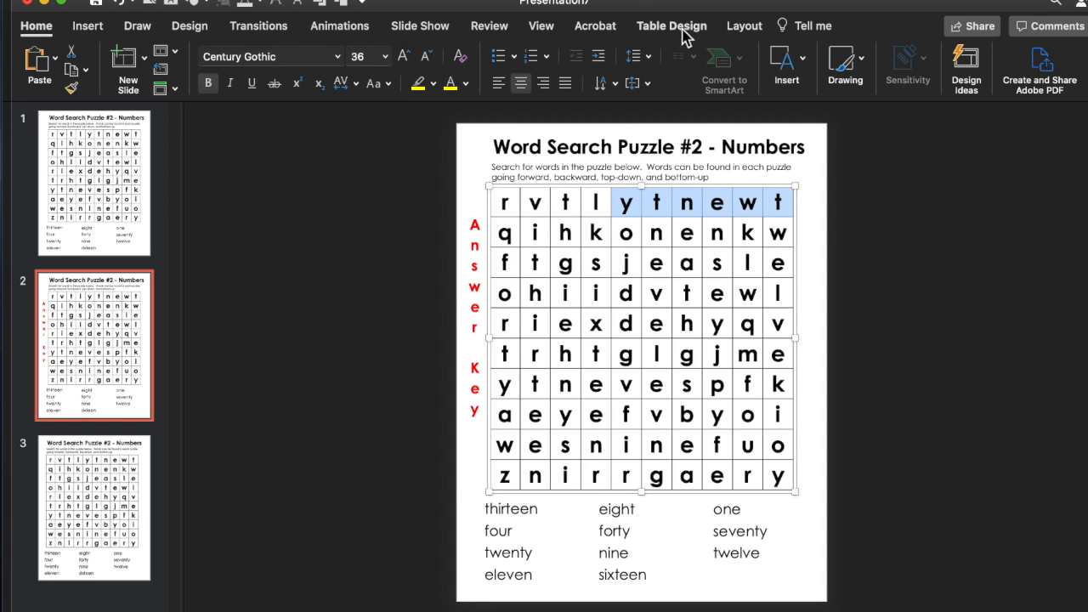
Shade the cells of "twenty" in the top row and the rest of "twelve" in the last column yellow.
{"action": "left_click", "coordinate": [672, 26]}
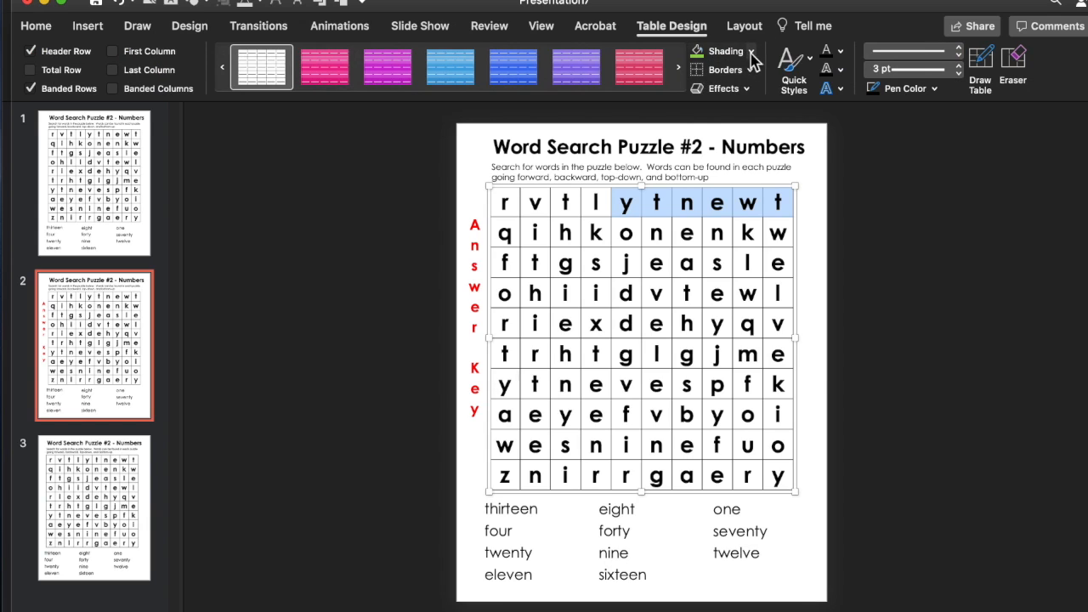
{"action": "left_click", "coordinate": [751, 53]}
{"action": "left_click", "coordinate": [748, 242]}
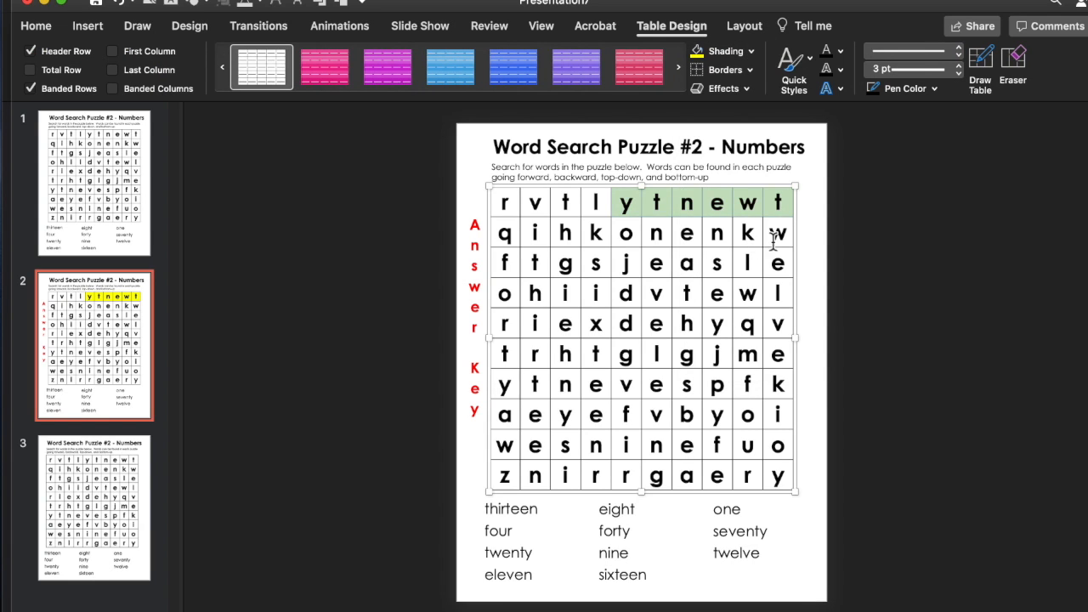
{"action": "mouse_move", "coordinate": [784, 233]}
{"action": "left_mouse_down"}
{"action": "mouse_move", "coordinate": [779, 225]}
{"action": "mouse_move", "coordinate": [777, 355]}
{"action": "left_mouse_up"}
{"action": "left_click", "coordinate": [714, 51]}
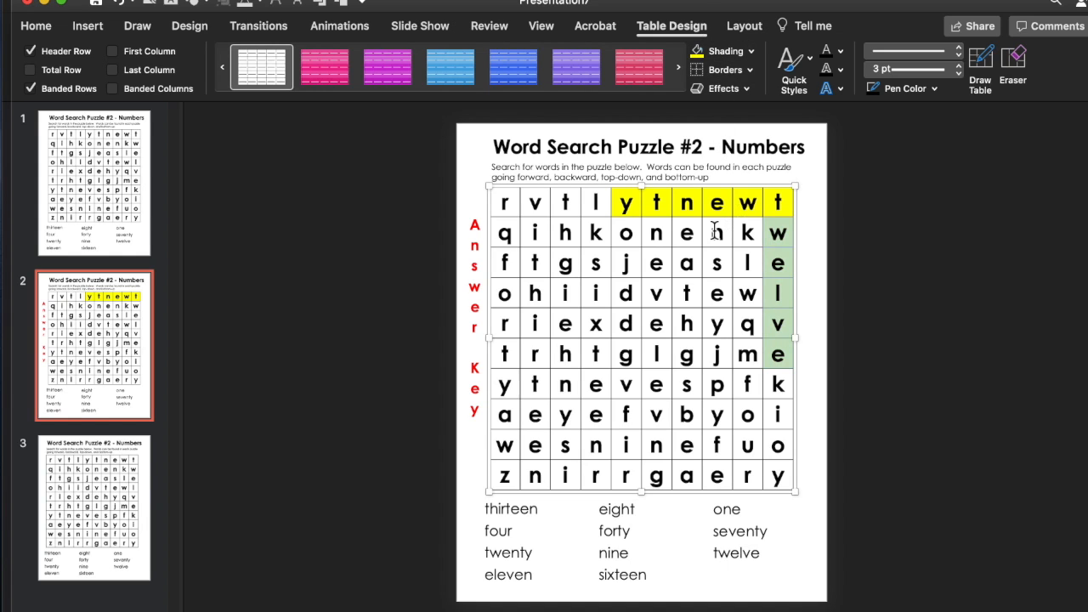
Shade the cells of "one", "eight", "forty" and "thirteen" in the answer key grid yellow.
{"action": "left_click_drag", "start_coordinate": [626, 233], "coordinate": [687, 233]}
{"action": "left_click_drag", "start_coordinate": [565, 203], "coordinate": [566, 324]}
{"action": "left_click", "coordinate": [714, 51]}
{"action": "mouse_move", "coordinate": [505, 263]}
{"action": "left_mouse_down"}
{"action": "mouse_move", "coordinate": [505, 384]}
{"action": "mouse_move", "coordinate": [535, 475]}
{"action": "left_mouse_up"}
{"action": "left_click", "coordinate": [714, 51]}
{"action": "left_click", "coordinate": [715, 51]}
Shade the cells of "sixteen", "nine" and "four" in the answer key grid yellow.
{"action": "mouse_move", "coordinate": [596, 263]}
{"action": "left_mouse_down"}
{"action": "mouse_move", "coordinate": [596, 445]}
{"action": "mouse_move", "coordinate": [687, 446]}
{"action": "left_mouse_up"}
{"action": "left_click", "coordinate": [714, 51]}
{"action": "left_click", "coordinate": [714, 51]}
{"action": "left_click_drag", "start_coordinate": [748, 385], "coordinate": [747, 475]}
{"action": "left_click", "coordinate": [714, 51]}
{"action": "left_click", "coordinate": [913, 369]}
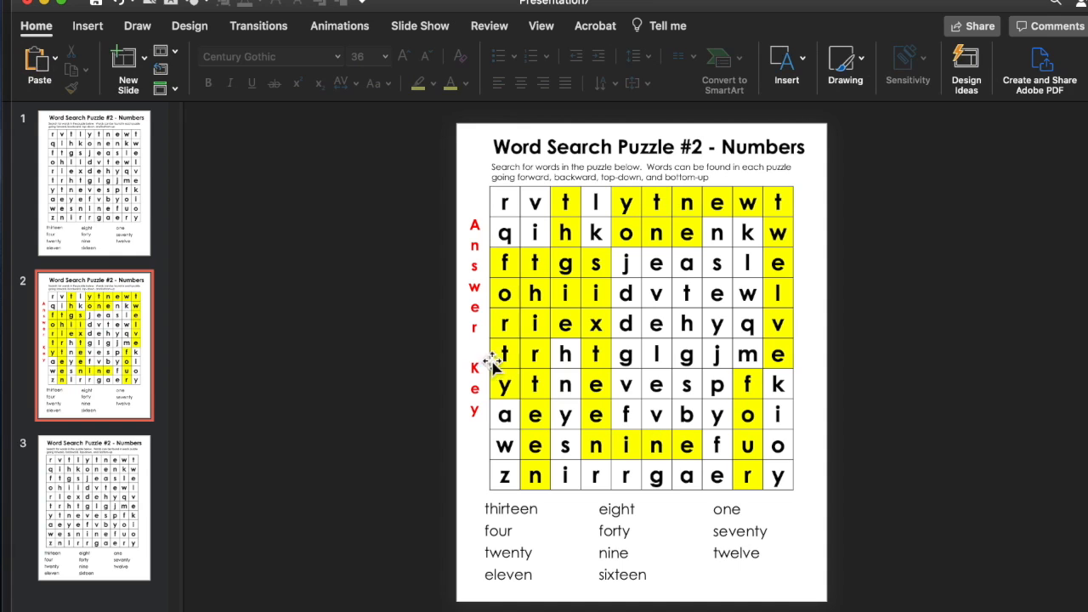
Shade the cells of the backward word "seventy" and the bottom-up word "eleven" yellow.
{"action": "mouse_move", "coordinate": [688, 385]}
{"action": "left_mouse_down"}
{"action": "mouse_move", "coordinate": [565, 384]}
{"action": "mouse_move", "coordinate": [656, 263]}
{"action": "left_mouse_up"}
{"action": "left_click", "coordinate": [719, 51]}
{"action": "left_click", "coordinate": [719, 52]}
{"action": "left_click", "coordinate": [918, 195]}
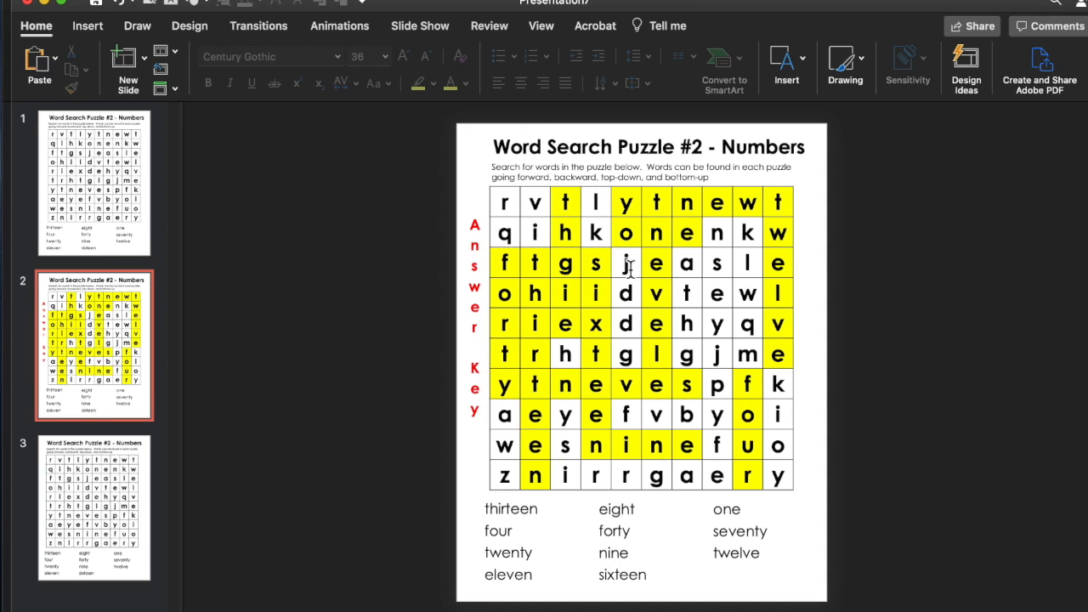
Recolour the shading of the backward words "twenty" and "seventy" to orange.
{"action": "left_click_drag", "start_coordinate": [778, 203], "coordinate": [626, 202]}
{"action": "left_click", "coordinate": [753, 53]}
{"action": "left_click", "coordinate": [733, 181]}
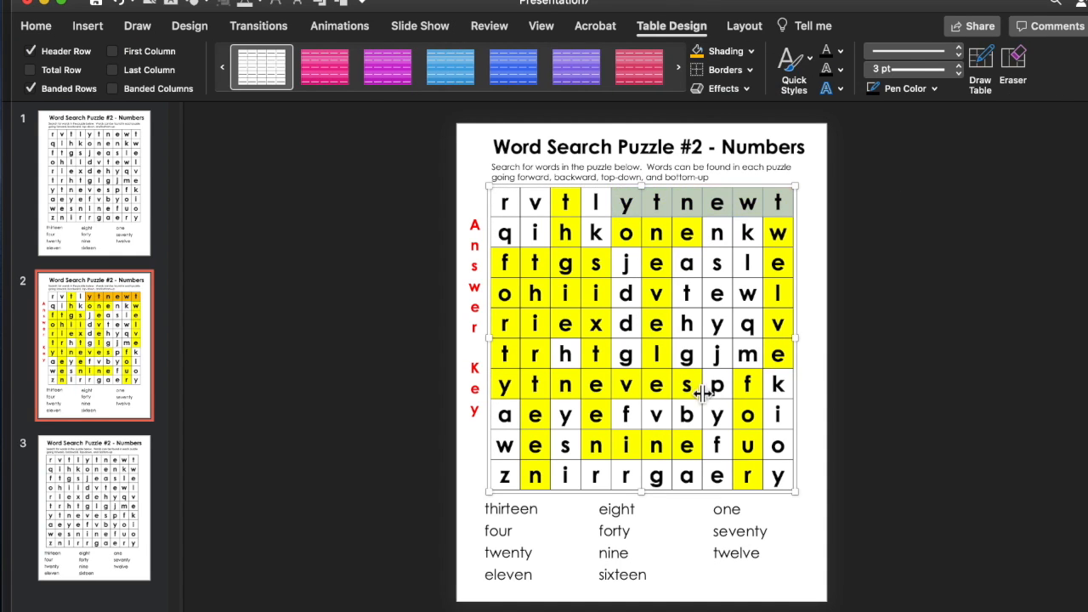
{"action": "left_click_drag", "start_coordinate": [688, 387], "coordinate": [505, 384]}
{"action": "left_click", "coordinate": [719, 51]}
{"action": "left_click", "coordinate": [916, 433]}
Recolour the shading of the top-down words "thirteen", "sixteen" and "four" to light green.
{"action": "left_click_drag", "start_coordinate": [523, 268], "coordinate": [535, 475]}
{"action": "left_click", "coordinate": [714, 51]}
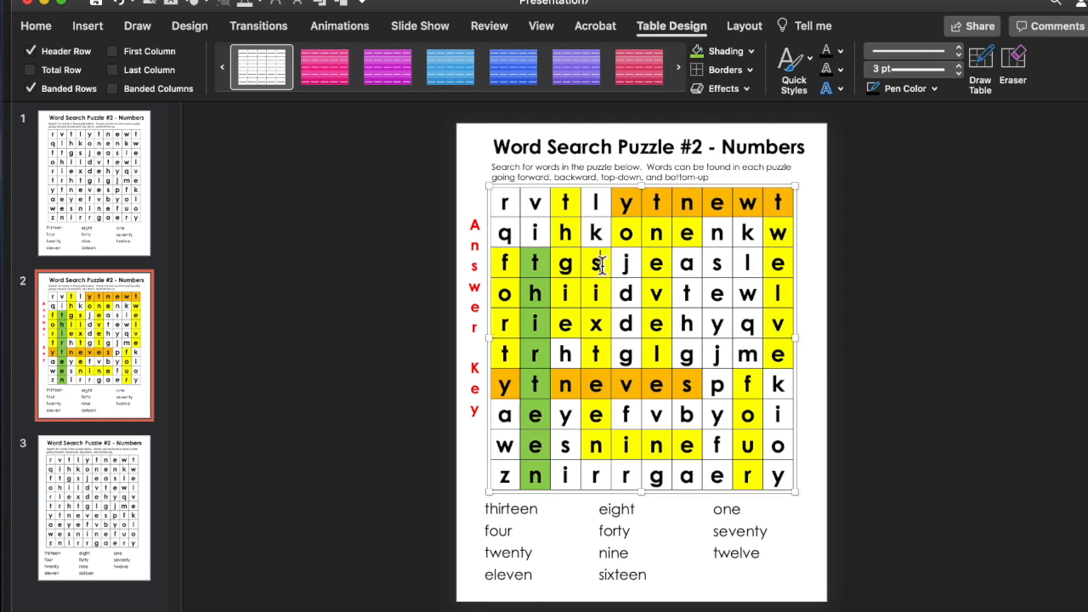
{"action": "left_click_drag", "start_coordinate": [596, 263], "coordinate": [596, 446]}
{"action": "left_click", "coordinate": [715, 51]}
{"action": "left_click_drag", "start_coordinate": [747, 384], "coordinate": [747, 475]}
{"action": "left_click", "coordinate": [901, 255]}
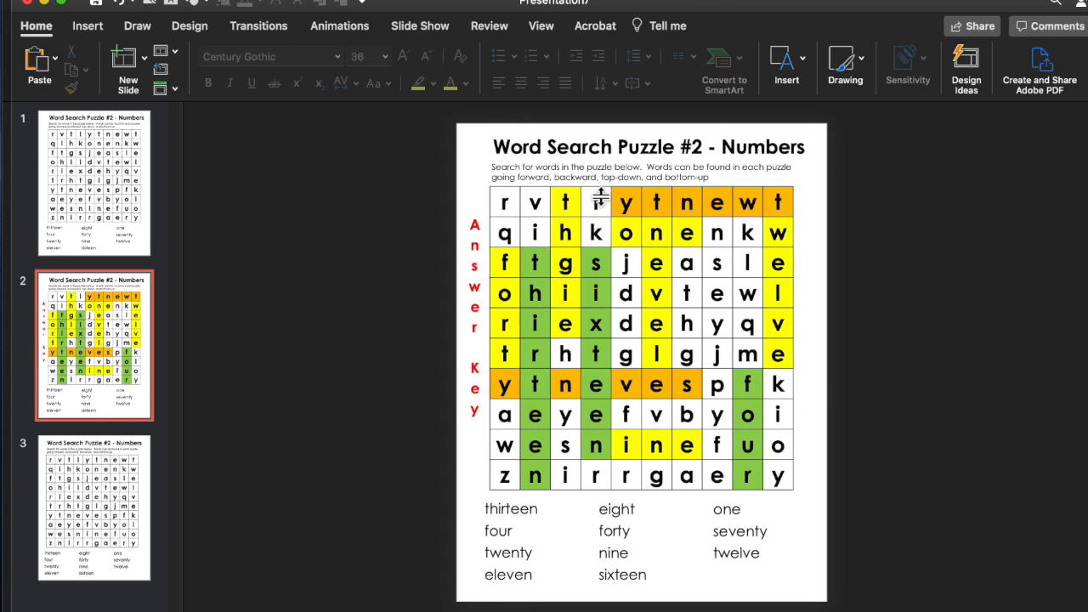
Save all objects on the answer key slide together as a PNG picture named "Puzzle 2 - Numbers Answer Key".
{"action": "left_click_drag", "start_coordinate": [417, 121], "coordinate": [884, 605]}
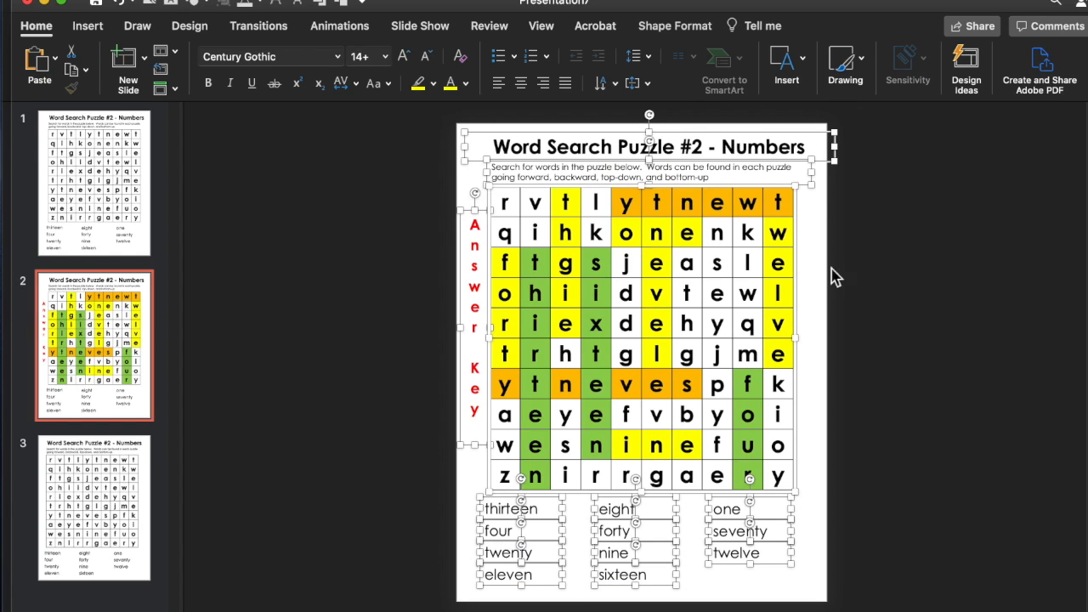
{"action": "right_click", "coordinate": [593, 199]}
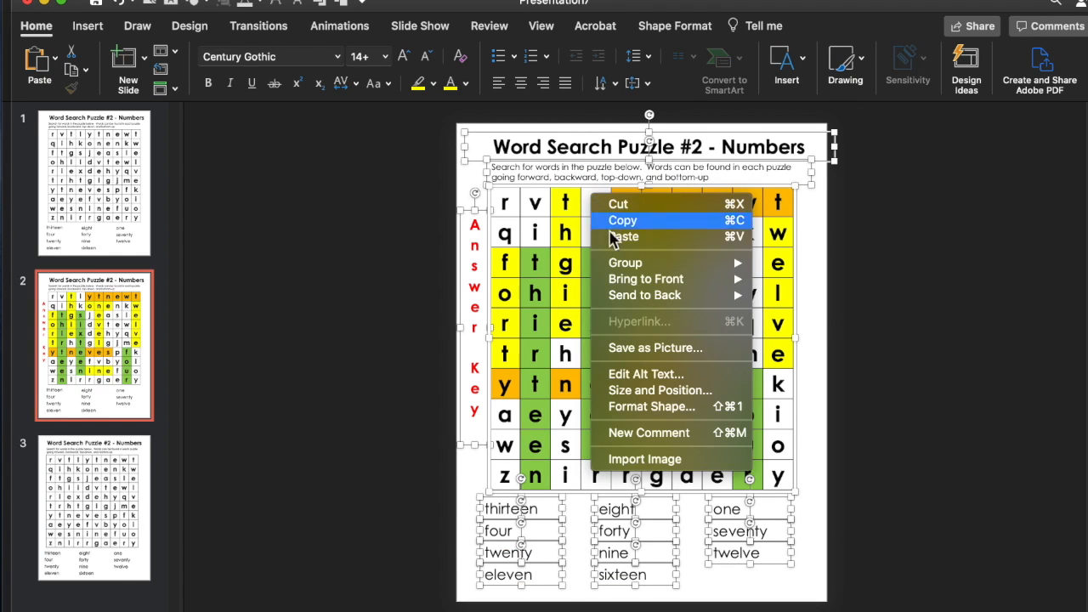
{"action": "left_click", "coordinate": [653, 350]}
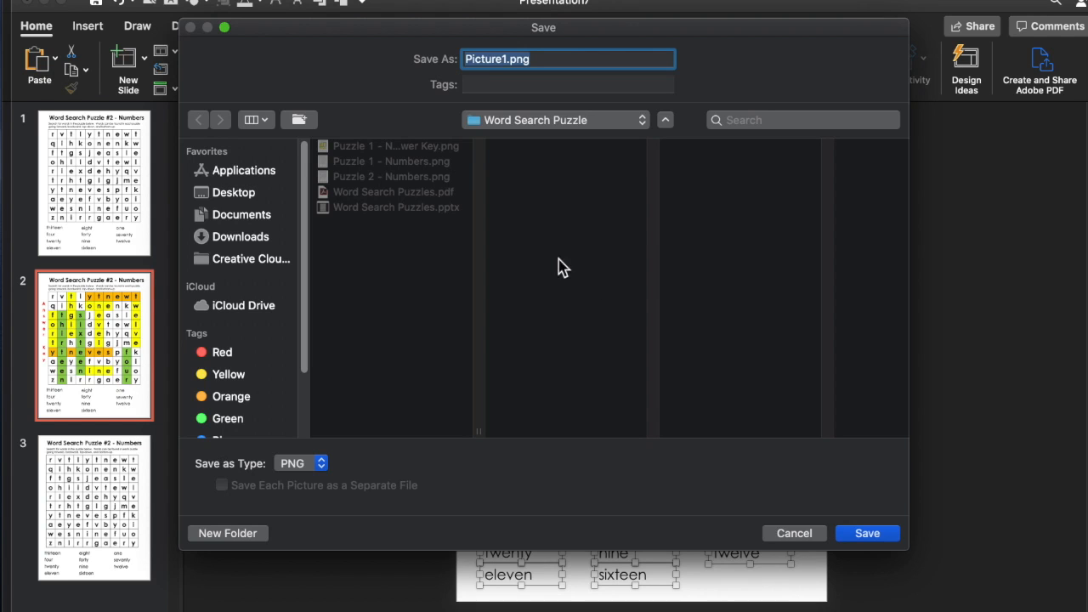
{"action": "type", "text": "Puzzle 2 - Numbers Answer Key"}
{"action": "left_click", "coordinate": [868, 533]}
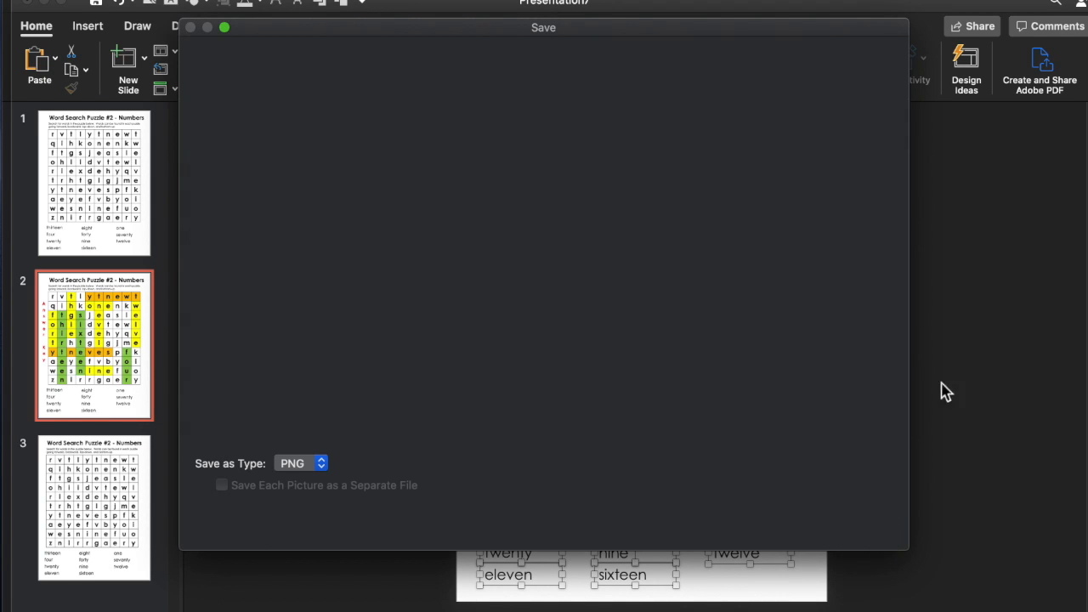
{"action": "left_click", "coordinate": [964, 320]}
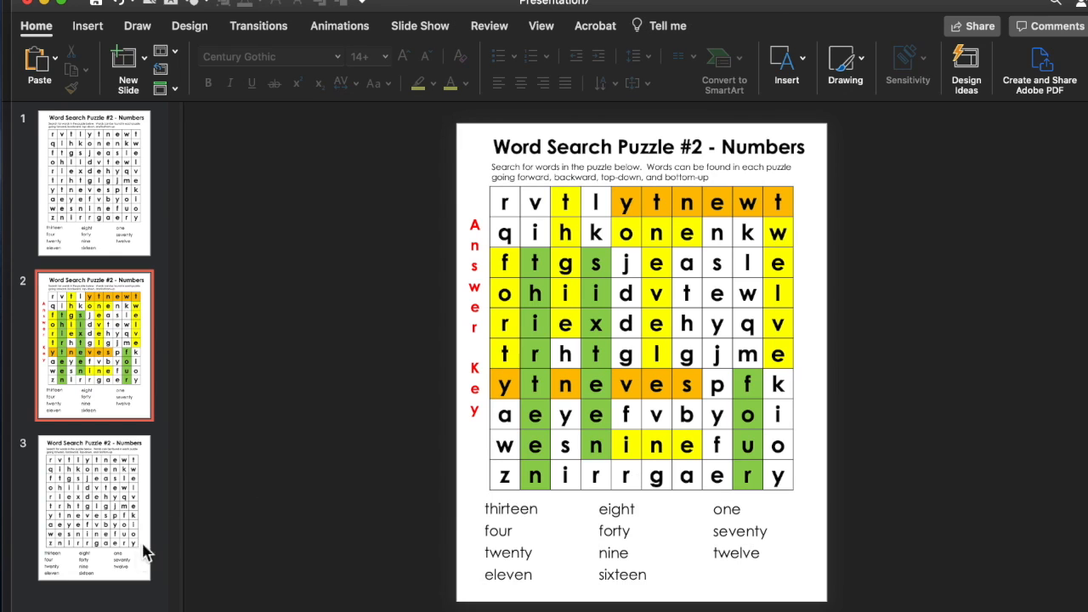
Add a blank slide after slide 3 and insert the saved Puzzle 2 answer key picture on it.
{"action": "left_click", "coordinate": [126, 588]}
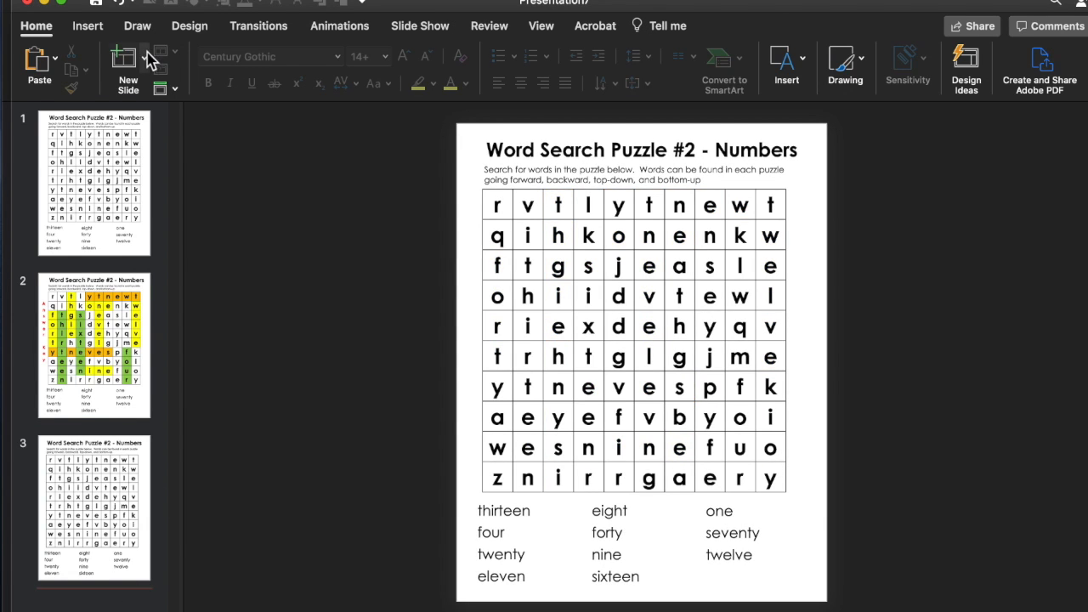
{"action": "left_click", "coordinate": [145, 58]}
{"action": "left_click", "coordinate": [240, 294]}
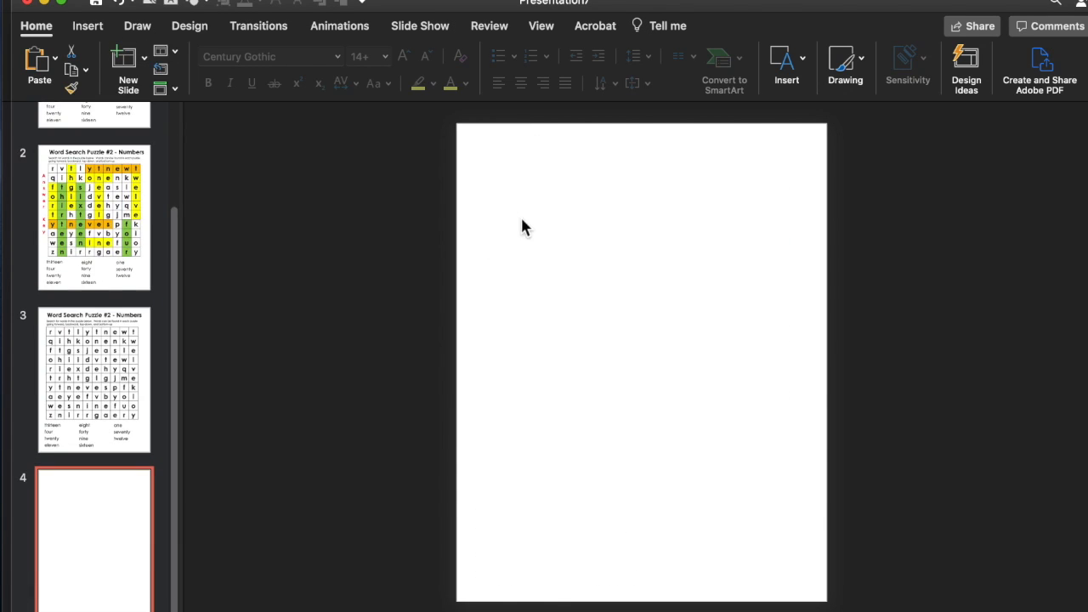
{"action": "left_click", "coordinate": [170, 5]}
{"action": "double_click", "coordinate": [391, 119]}
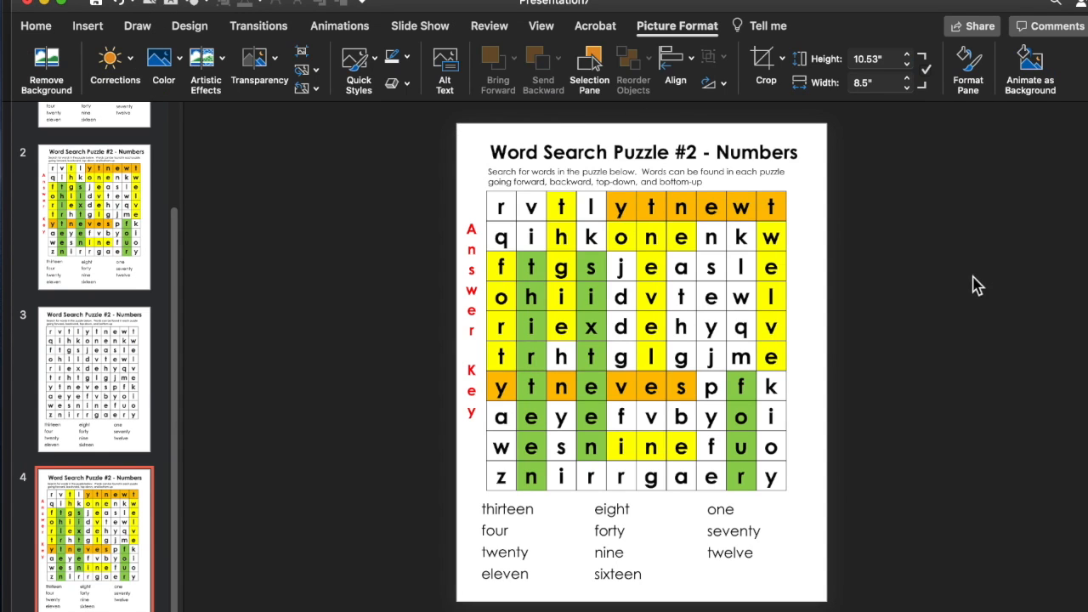
{"action": "left_click", "coordinate": [167, 312]}
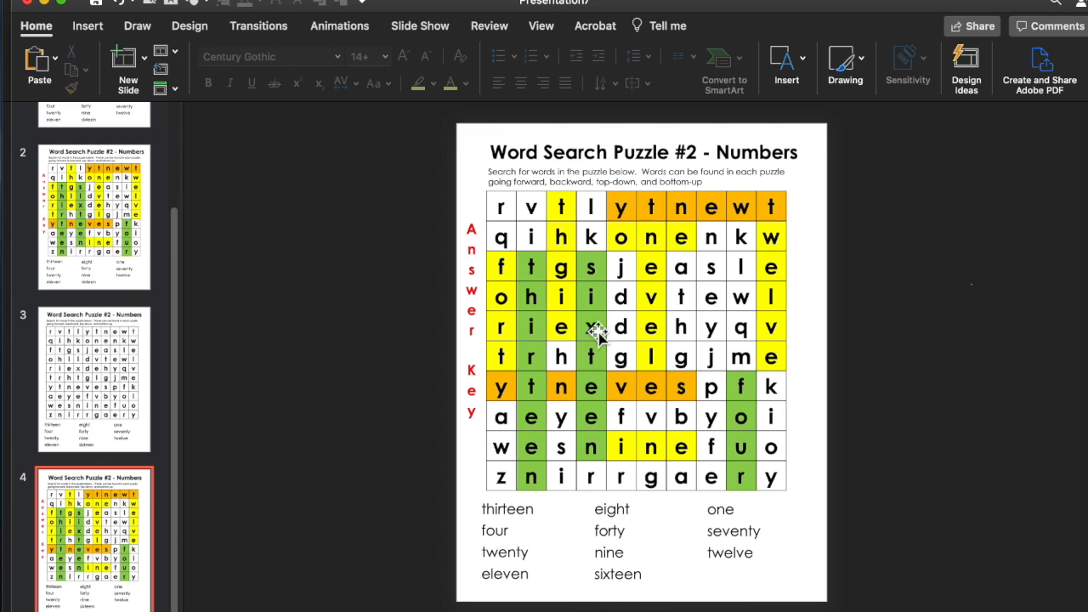
Review the puzzle picture on slide 3 and the answer key picture on slide 4.
{"action": "left_click", "coordinate": [90, 404]}
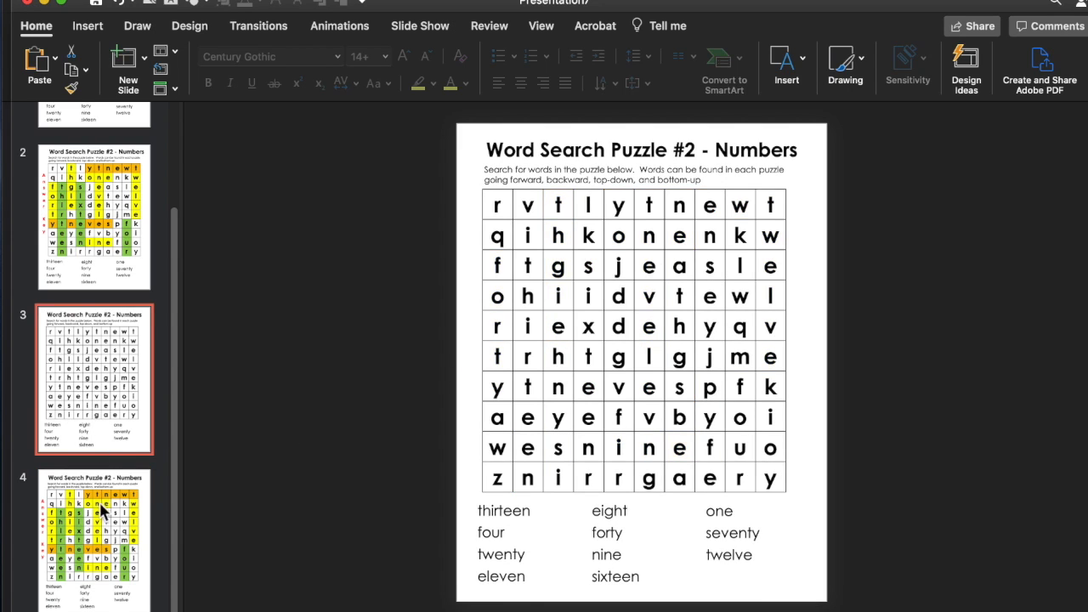
{"action": "left_click", "coordinate": [109, 527]}
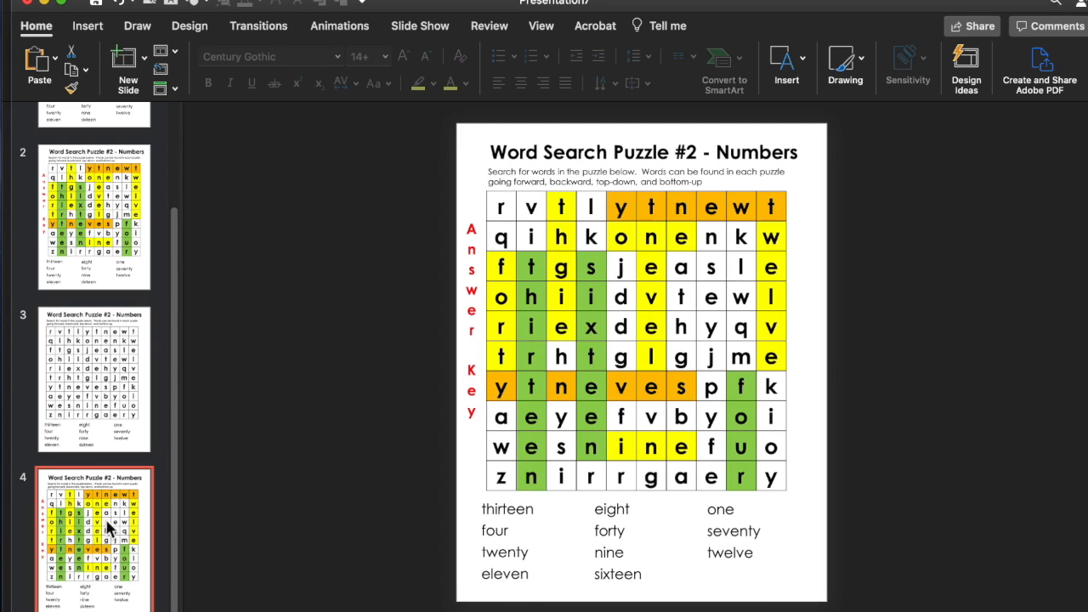
{"action": "left_click", "coordinate": [590, 341]}
{"action": "left_click_drag", "start_coordinate": [590, 340], "coordinate": [626, 355]}
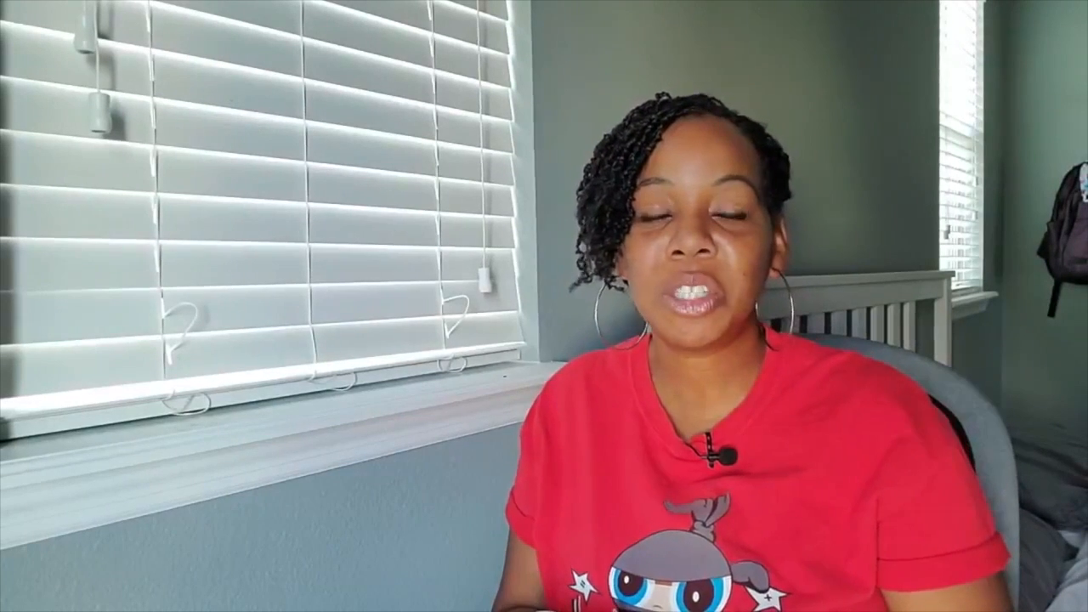